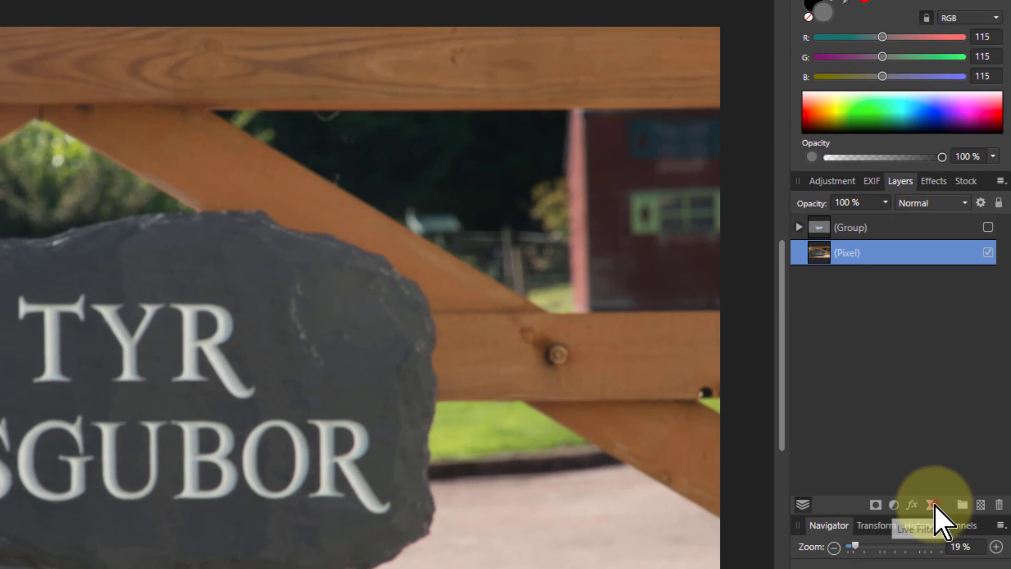
- Add a live Unsharp Mask filter to the slate sign photo
{"action": "left_click", "coordinate": [959, 407]}
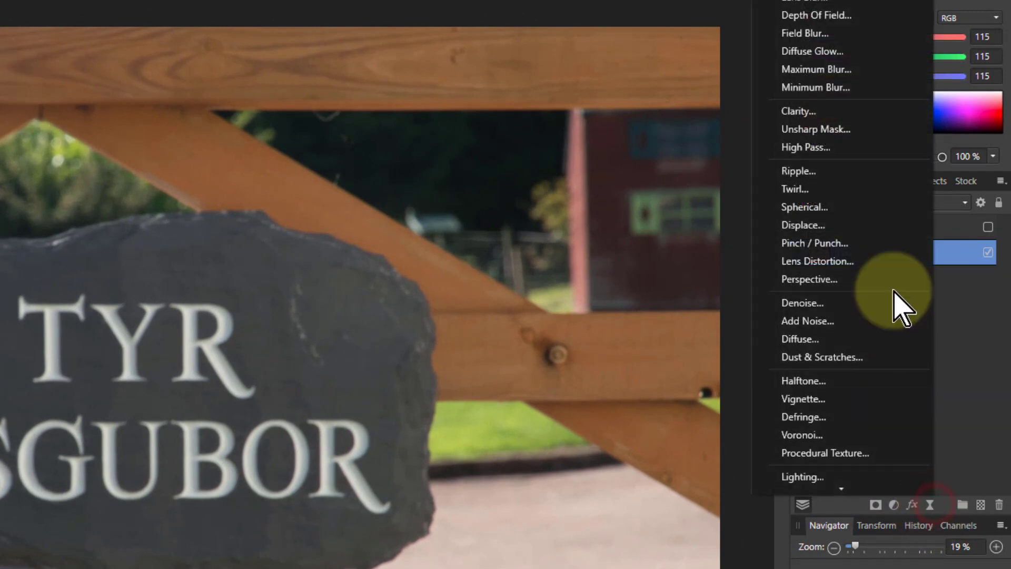
{"action": "left_click", "coordinate": [829, 131]}
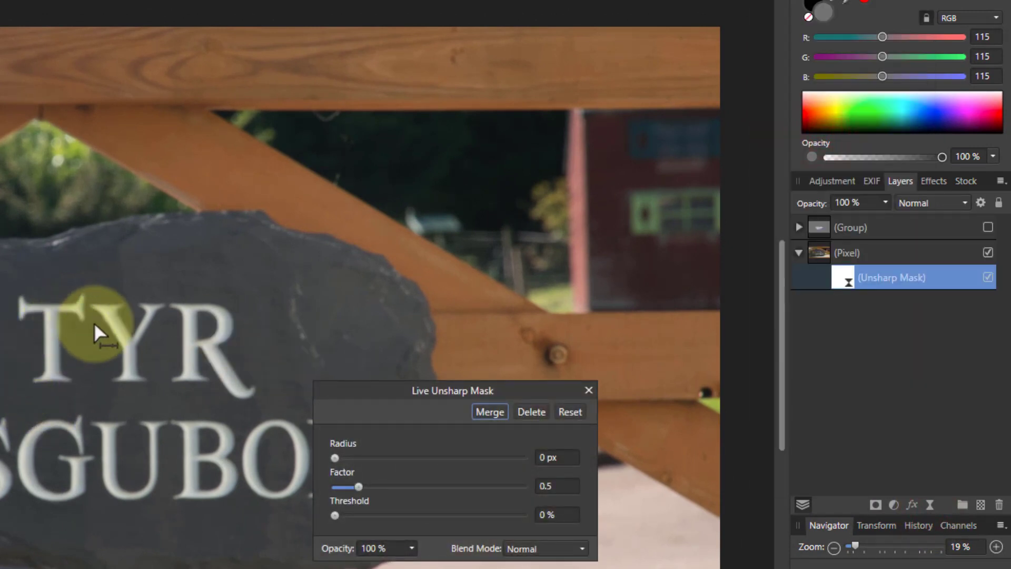
{"action": "scroll", "coordinate": [94, 321], "scroll_direction": "up", "scroll_amount": 3}
{"action": "scroll", "coordinate": [94, 316], "scroll_direction": "up", "scroll_amount": 5}
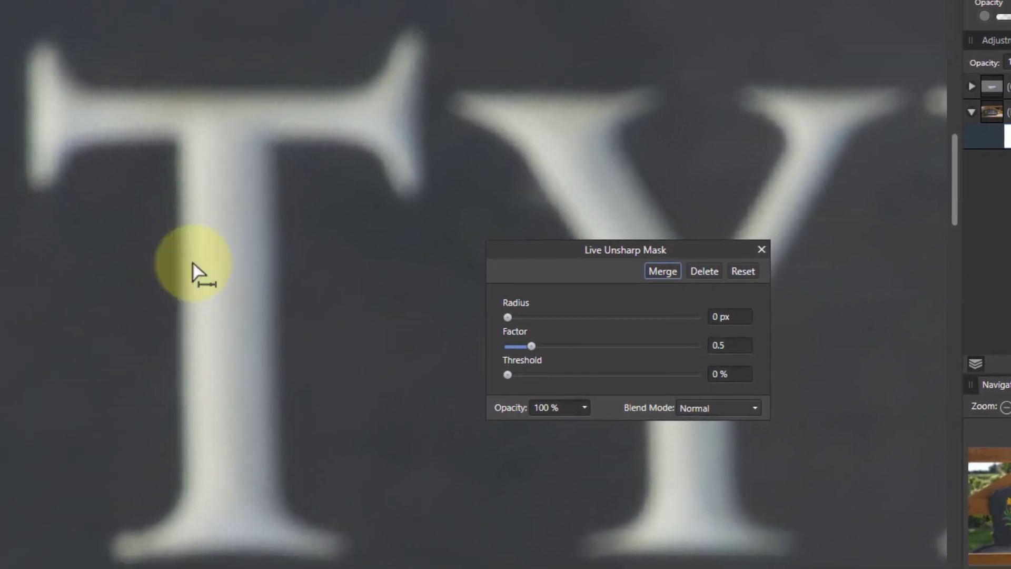
{"action": "scroll", "coordinate": [120, 195], "scroll_direction": "down", "scroll_amount": 1}
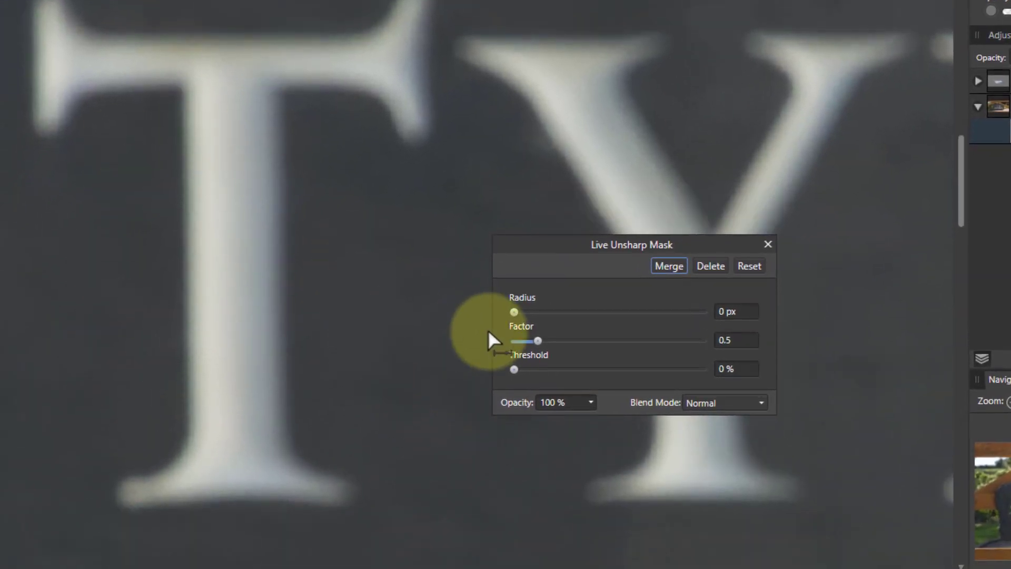
- Set the Unsharp Mask radius to 21.7 px and factor to 2, then fit the view
{"action": "left_click_drag", "start_coordinate": [512, 311], "coordinate": [598, 315]}
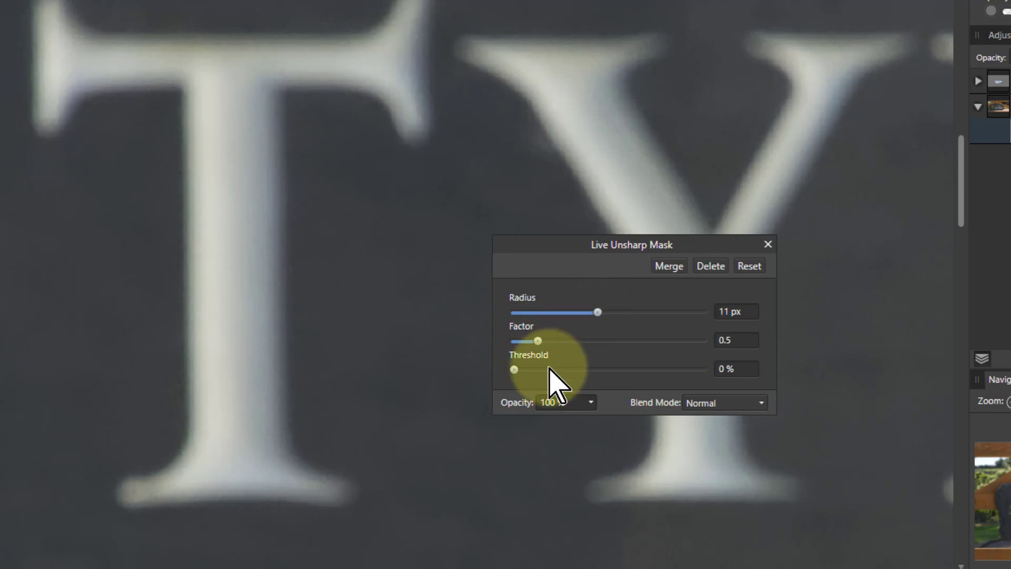
{"action": "left_click_drag", "start_coordinate": [538, 341], "coordinate": [608, 341]}
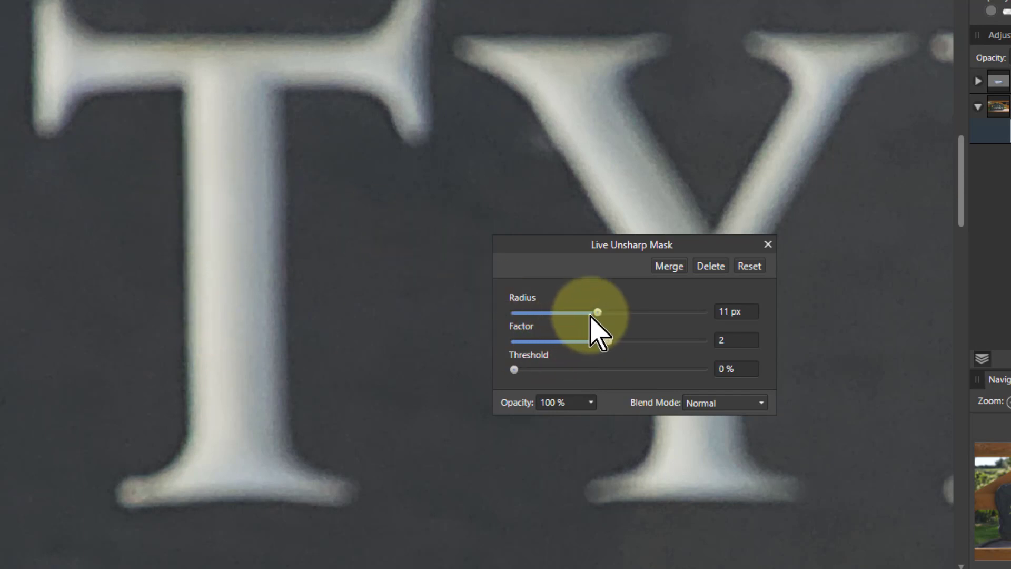
{"action": "left_click_drag", "start_coordinate": [598, 312], "coordinate": [621, 316]}
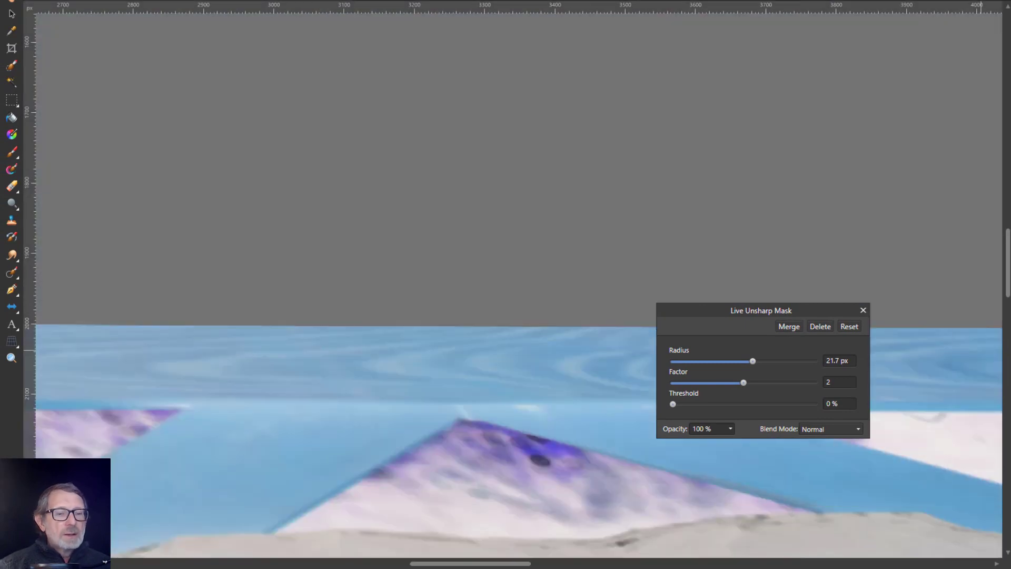
{"action": "key", "text": "ctrl+0"}
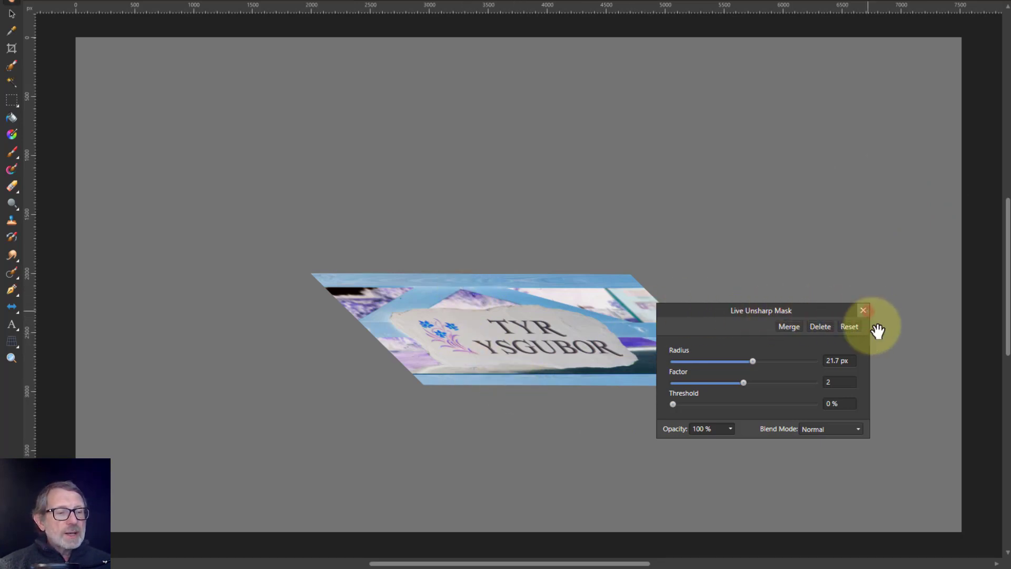
- Close the Unsharp Mask settings, restore the upper copy's normal colours, and view the grey test edge
{"action": "left_click", "coordinate": [863, 311]}
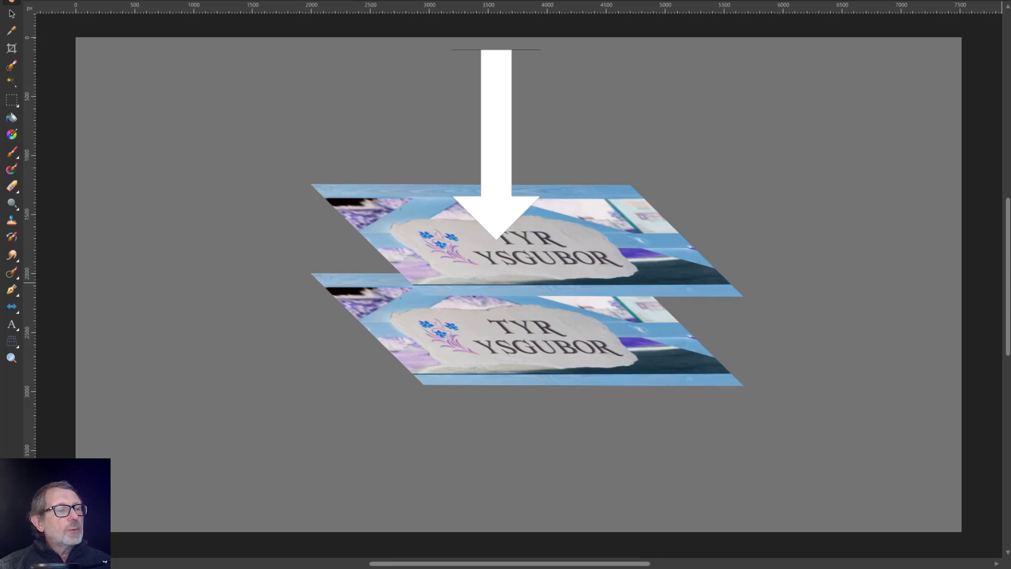
{"action": "key", "text": "ctrl+i"}
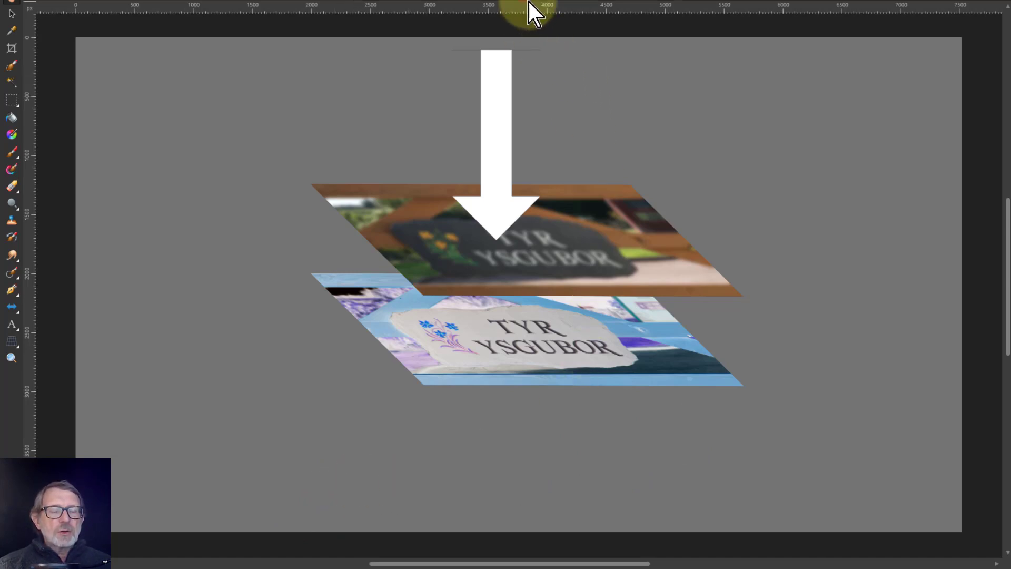
{"action": "scroll", "coordinate": [869, 413], "scroll_direction": "up", "scroll_amount": 10}
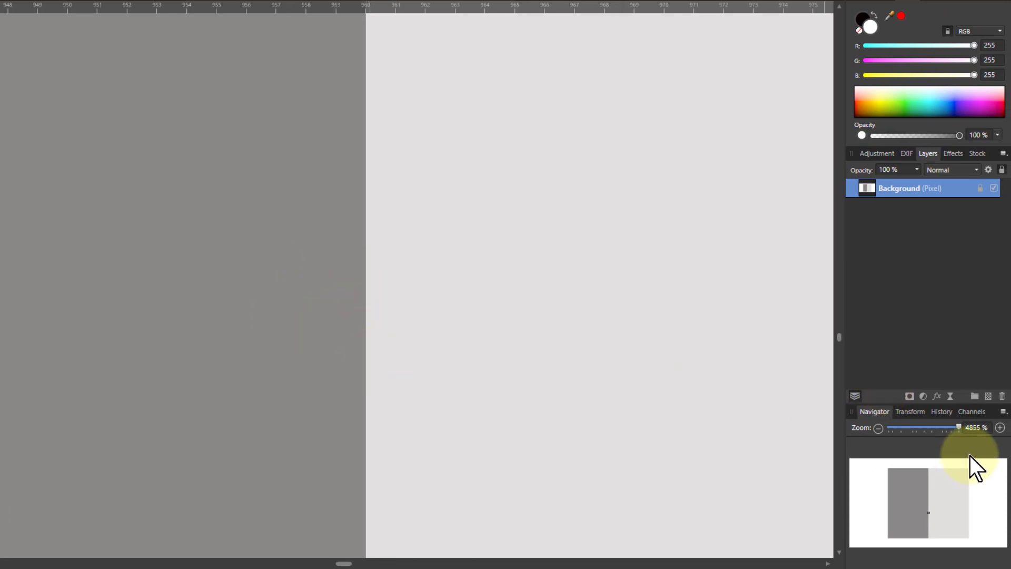
- Duplicate the Background twice and give the top copy a 1.5 px live Gaussian Blur with Preserve Alpha
{"action": "key", "text": "ctrl+j"}
{"action": "key", "text": "ctrl+j"}
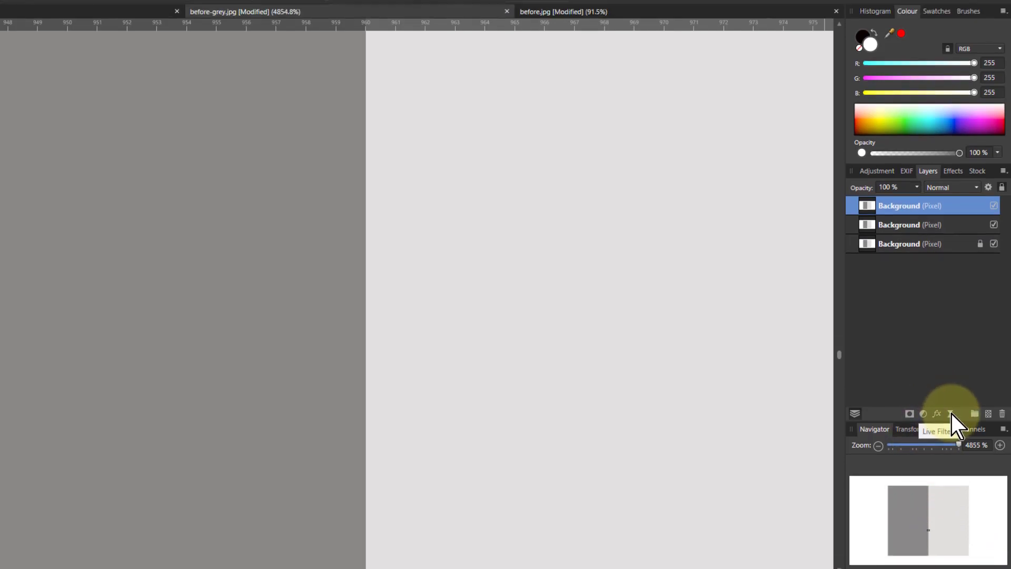
{"action": "left_click", "coordinate": [950, 395]}
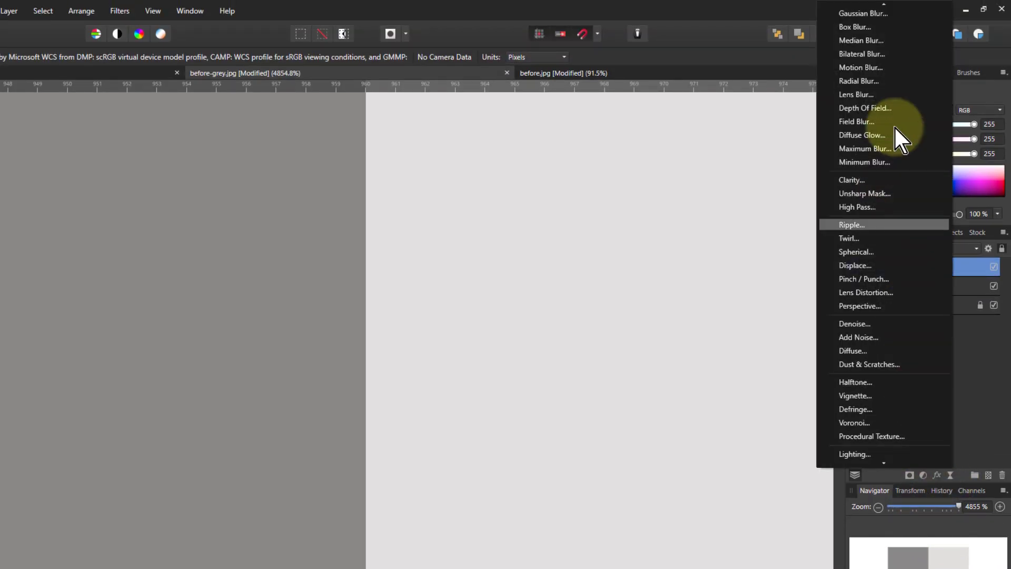
{"action": "left_click", "coordinate": [865, 18]}
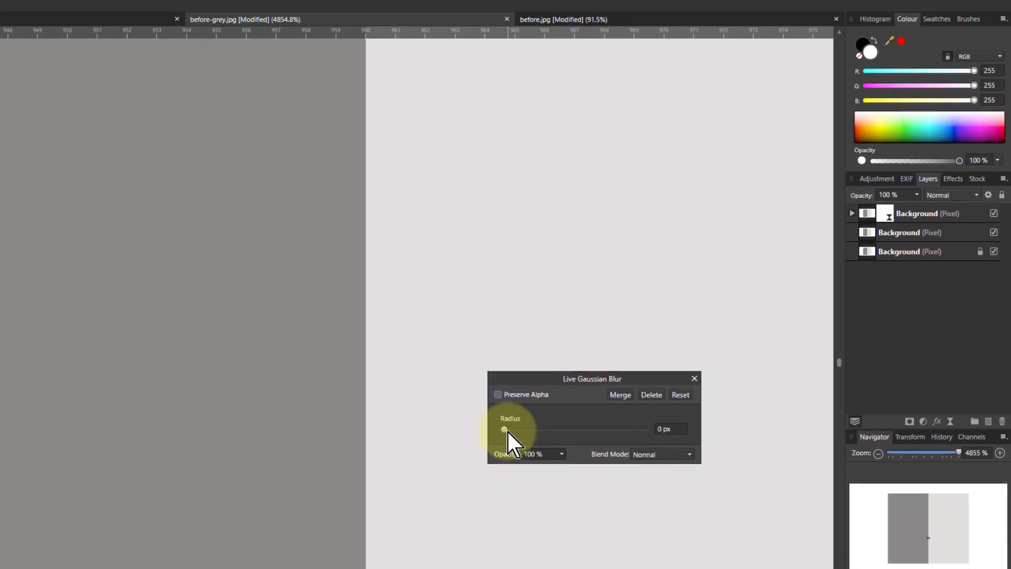
{"action": "left_click", "coordinate": [500, 447]}
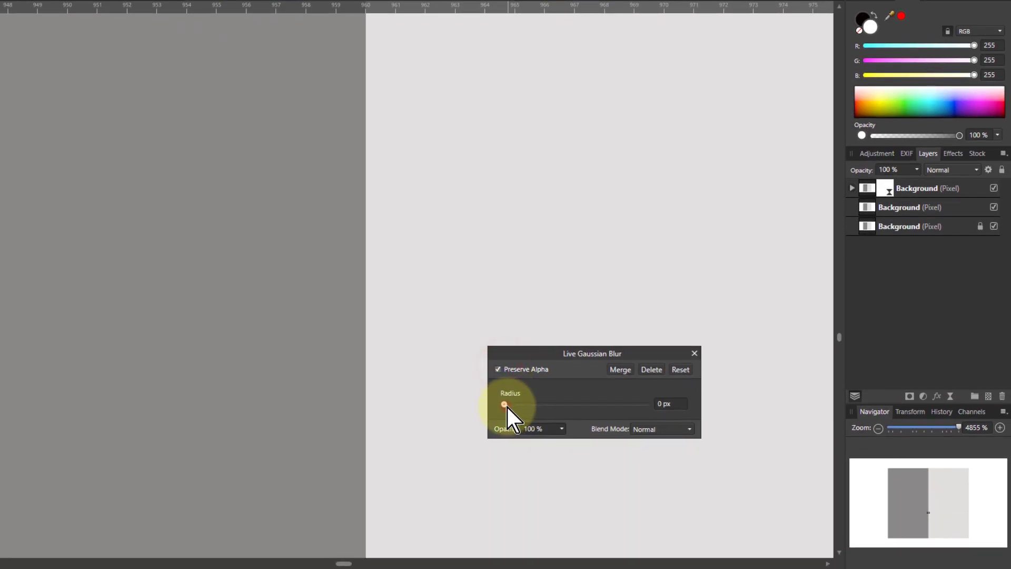
{"action": "left_click_drag", "start_coordinate": [508, 408], "coordinate": [539, 408]}
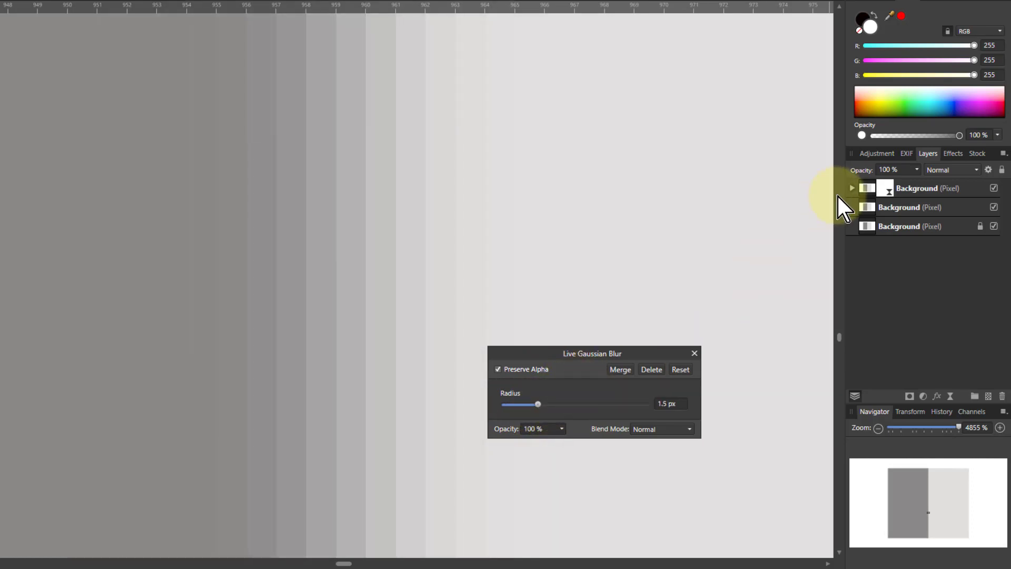
- Toggle the blur's visibility to compare, then select the blurred top copy
{"action": "left_click", "coordinate": [851, 188]}
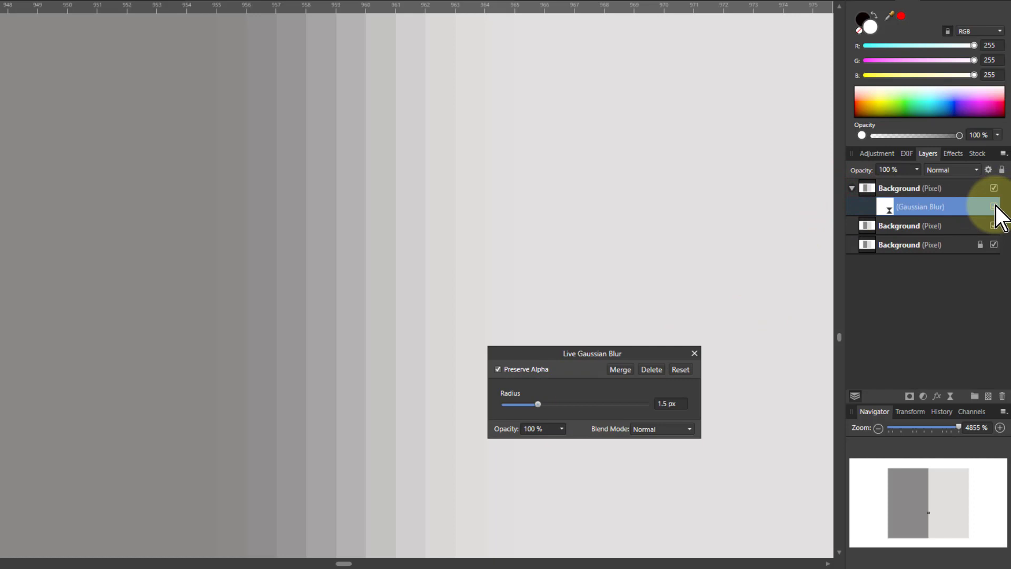
{"action": "left_click", "coordinate": [994, 207]}
{"action": "left_click", "coordinate": [994, 207]}
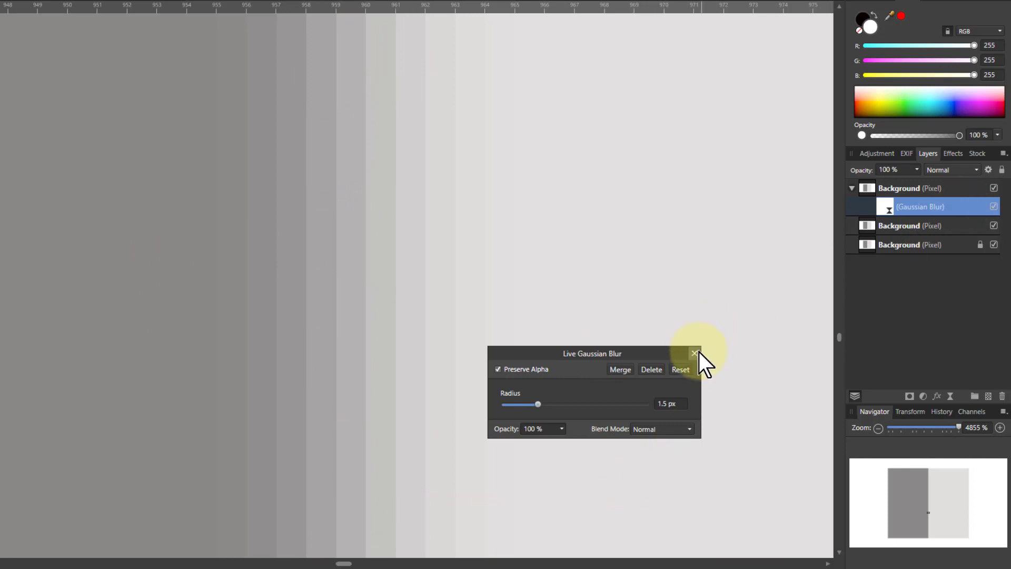
{"action": "left_click", "coordinate": [872, 190]}
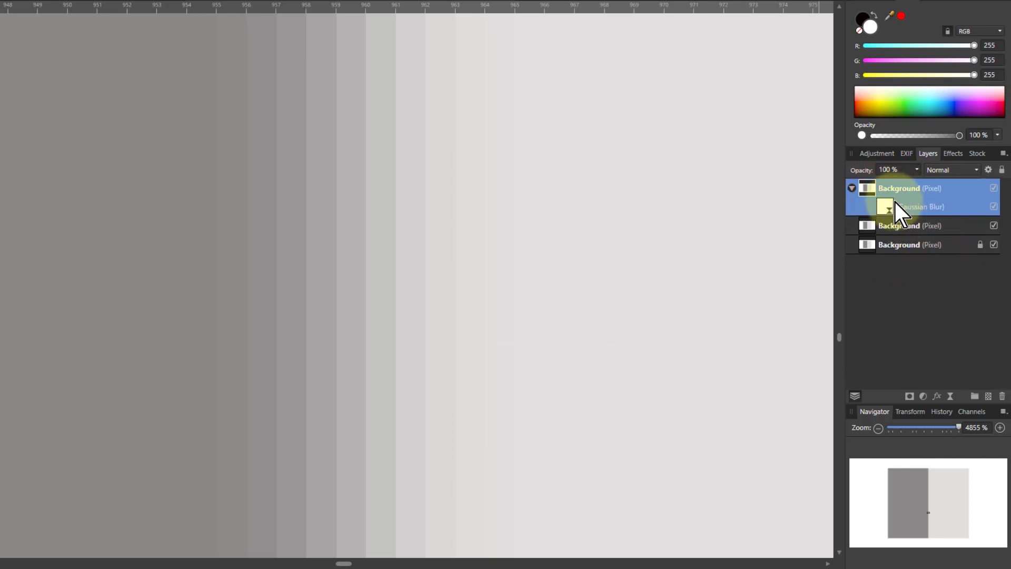
- Set the blurred top copy's opacity to 50%, keeping Normal blend mode
{"action": "left_click_drag", "start_coordinate": [918, 172], "coordinate": [877, 191]}
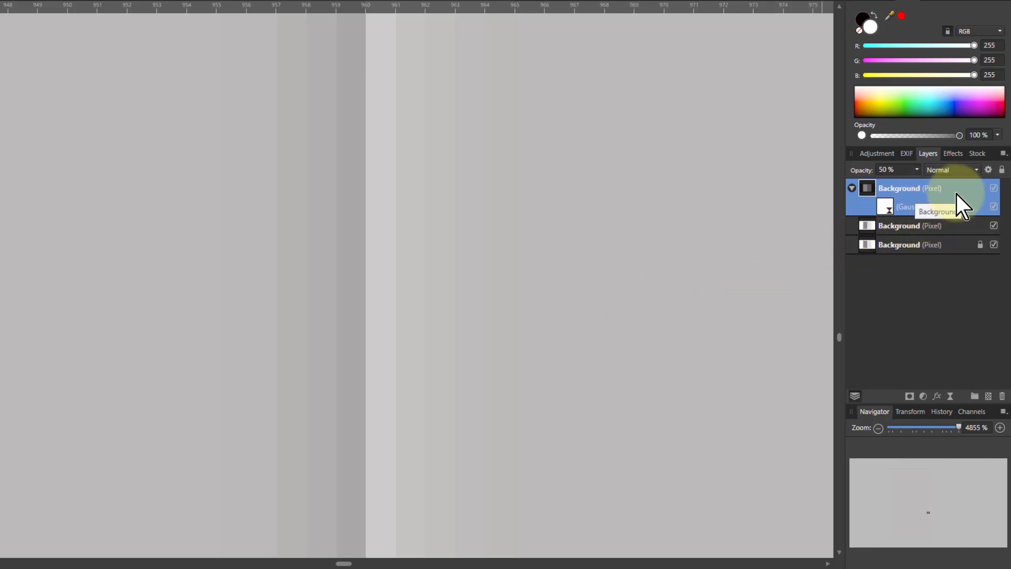
{"action": "left_click_drag", "start_coordinate": [950, 179], "coordinate": [950, 175]}
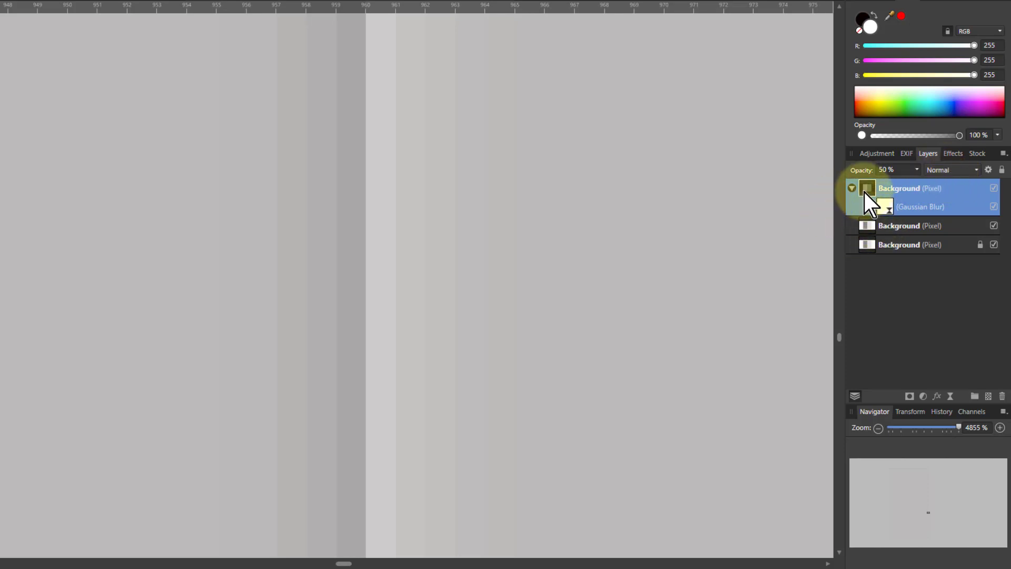
- Group the blurred copy with the plain duplicate and set the group's blend mode to Overlay
{"action": "left_click", "coordinate": [920, 227], "text": "shift"}
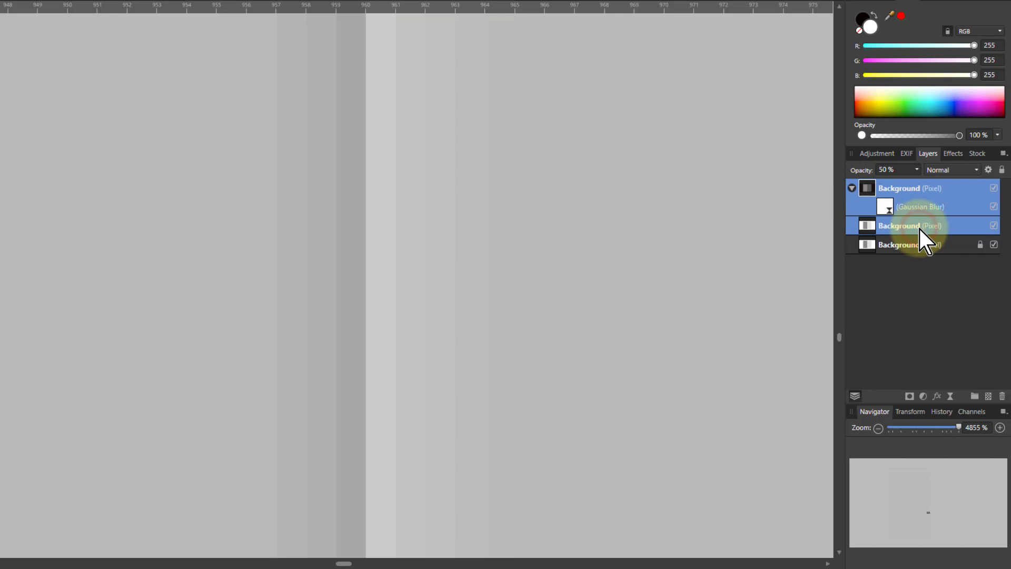
{"action": "key", "text": "ctrl+g"}
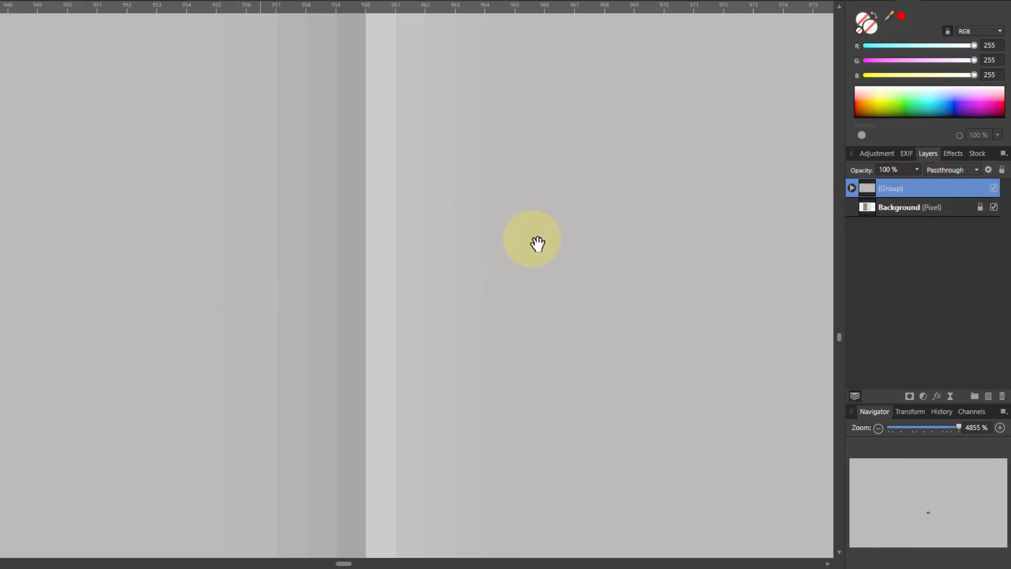
{"action": "left_click", "coordinate": [953, 172]}
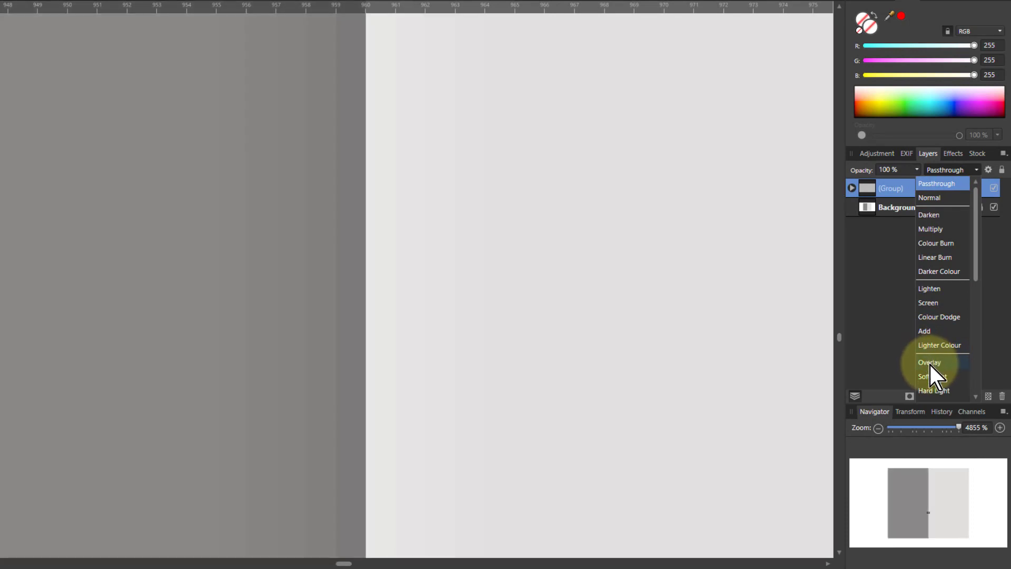
{"action": "left_click", "coordinate": [929, 363]}
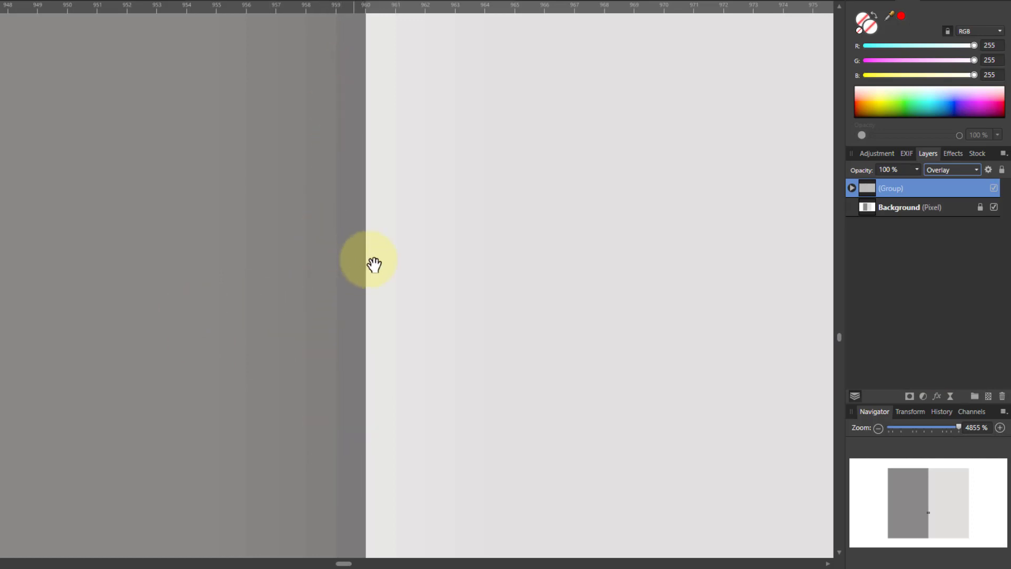
- Toggle the Overlay group's visibility to compare the edge halos before and after
{"action": "scroll", "coordinate": [379, 271], "scroll_direction": "down", "scroll_amount": 5}
{"action": "scroll", "coordinate": [377, 269], "scroll_direction": "down", "scroll_amount": 2}
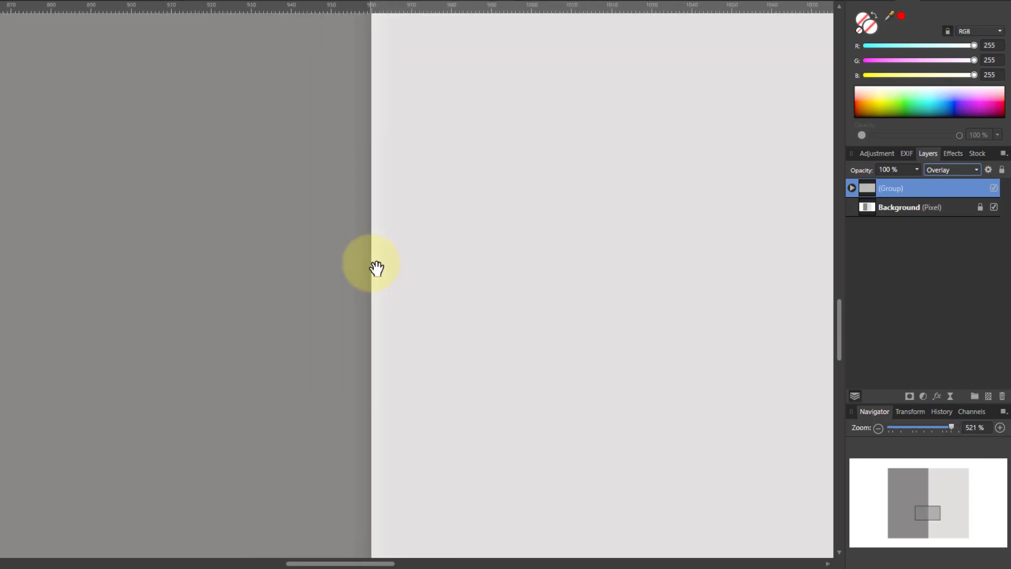
{"action": "left_click", "coordinate": [994, 188]}
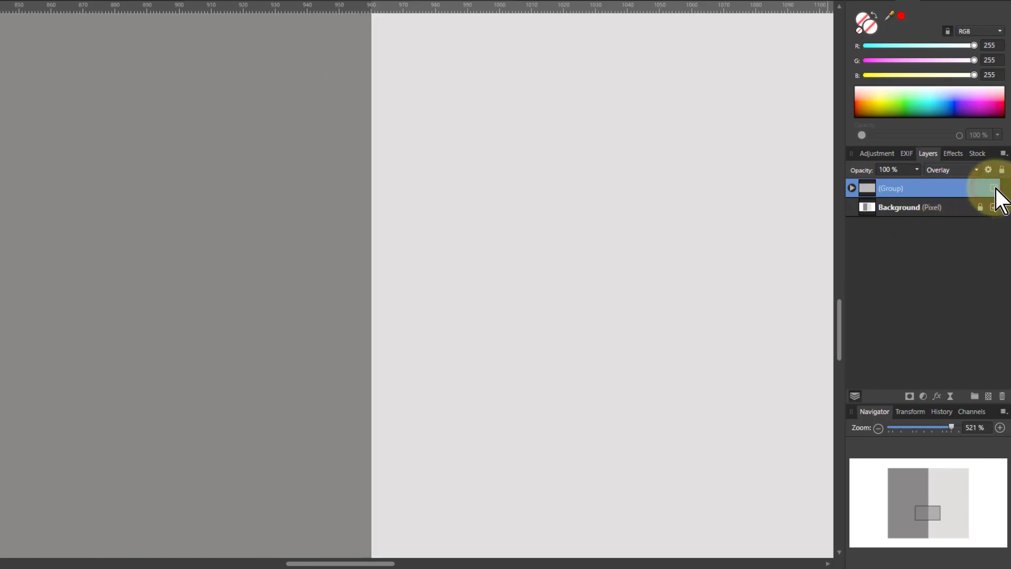
{"action": "left_click", "coordinate": [994, 188]}
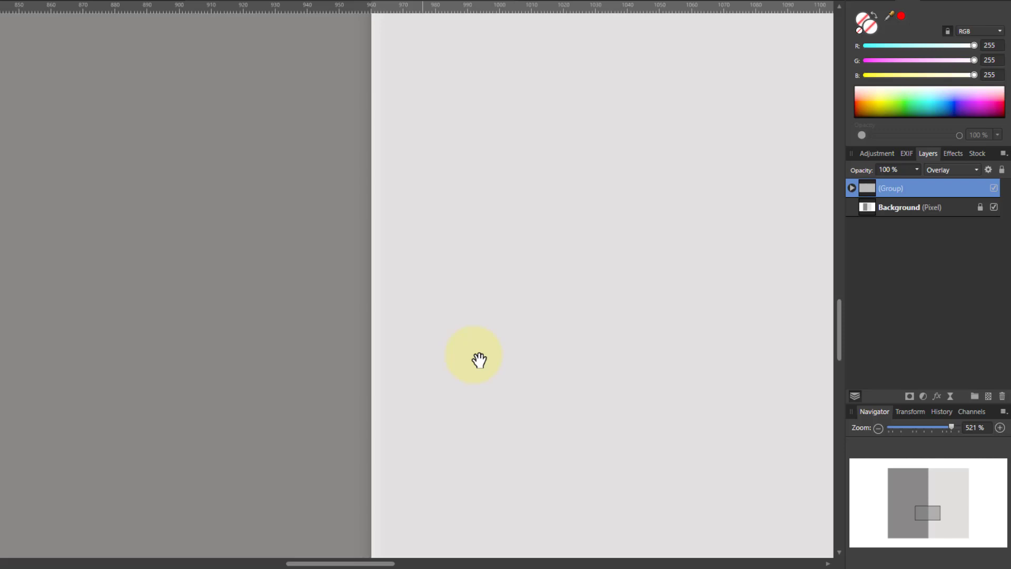
{"action": "scroll", "coordinate": [374, 353], "scroll_direction": "up", "scroll_amount": 8}
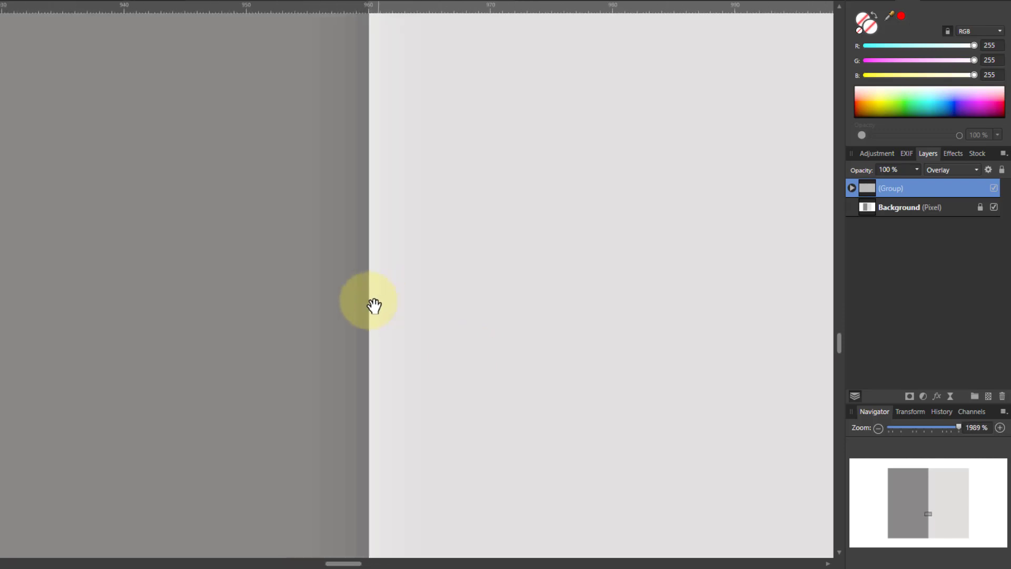
{"action": "scroll", "coordinate": [374, 306], "scroll_direction": "up", "scroll_amount": 1}
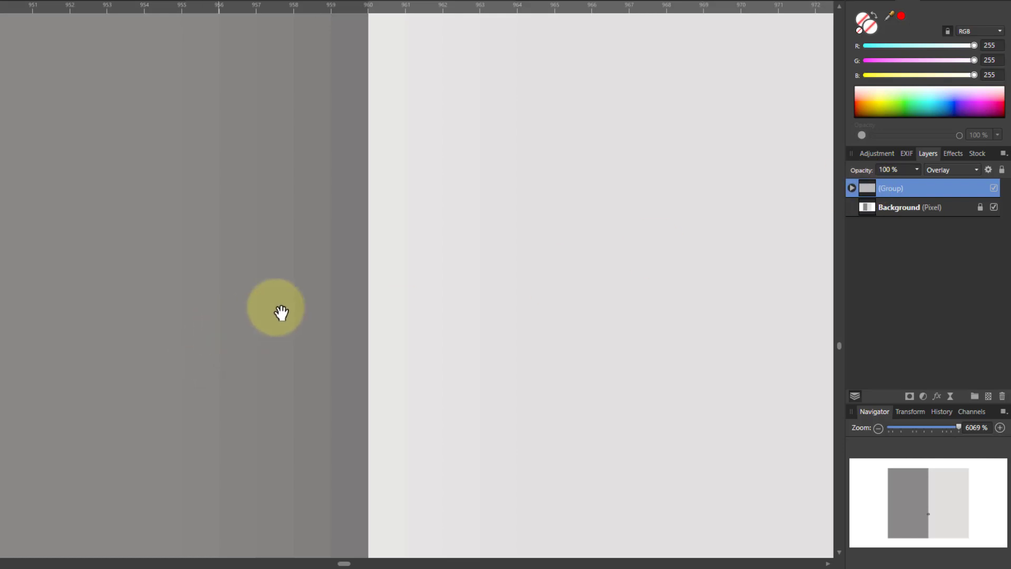
- Add a Brightness / Contrast adjustment and try contrast values down to -100%, settling at 83%
{"action": "left_click", "coordinate": [923, 397]}
{"action": "left_click", "coordinate": [846, 165]}
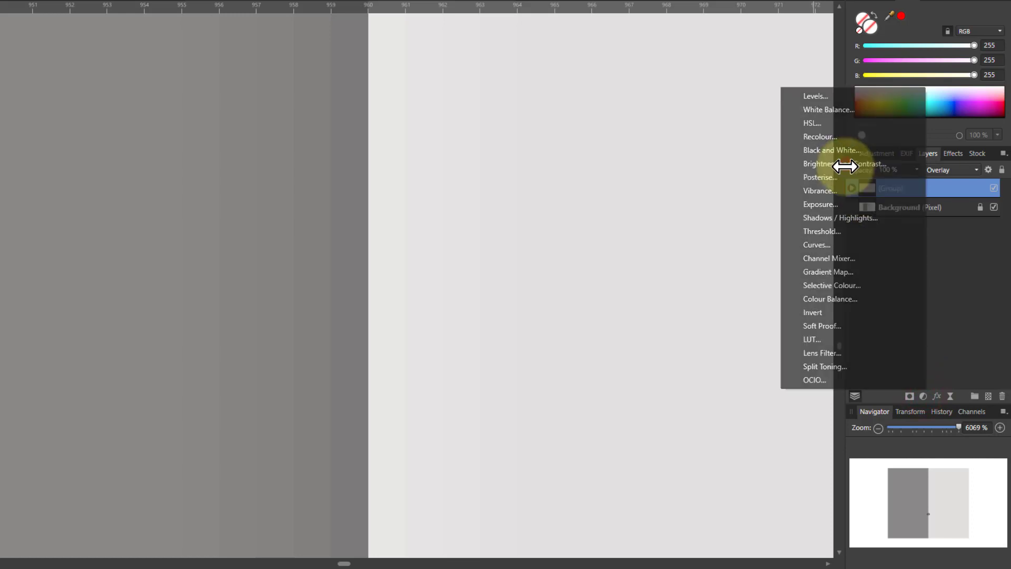
{"action": "left_click_drag", "start_coordinate": [668, 420], "coordinate": [719, 423]}
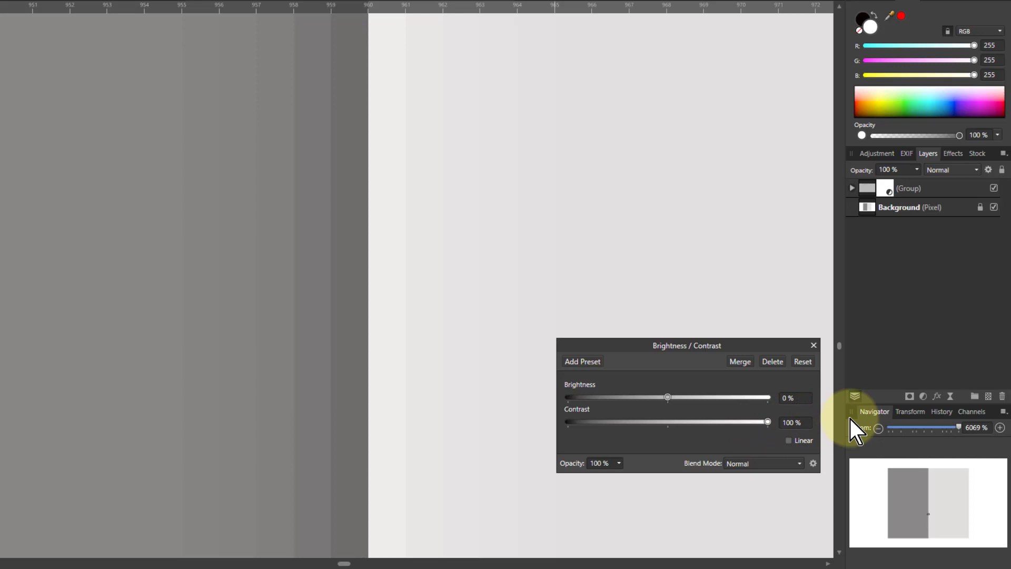
{"action": "scroll", "coordinate": [287, 158], "scroll_direction": "down", "scroll_amount": 2}
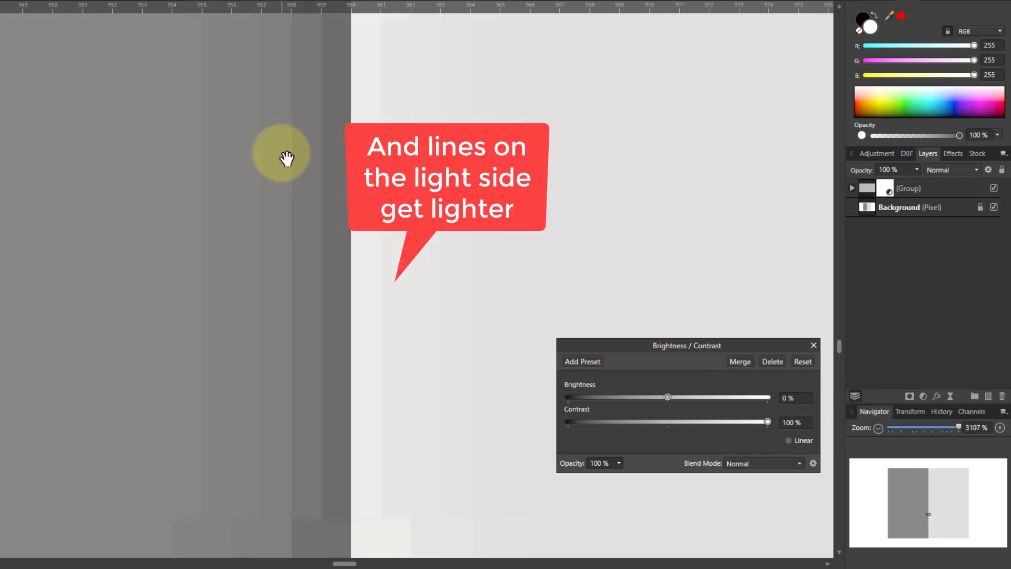
{"action": "scroll", "coordinate": [287, 158], "scroll_direction": "down", "scroll_amount": 5}
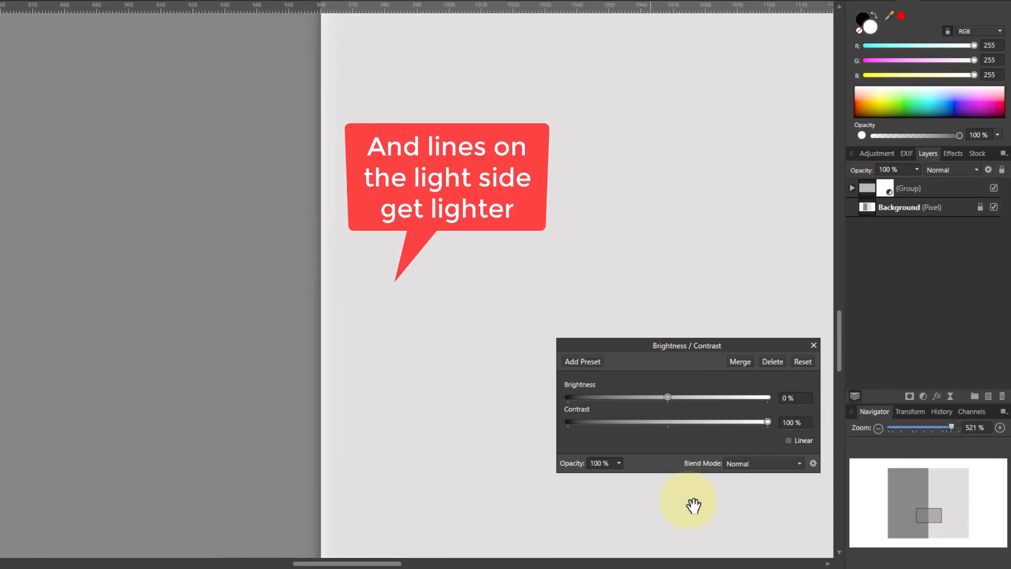
{"action": "left_click_drag", "start_coordinate": [769, 426], "coordinate": [806, 439]}
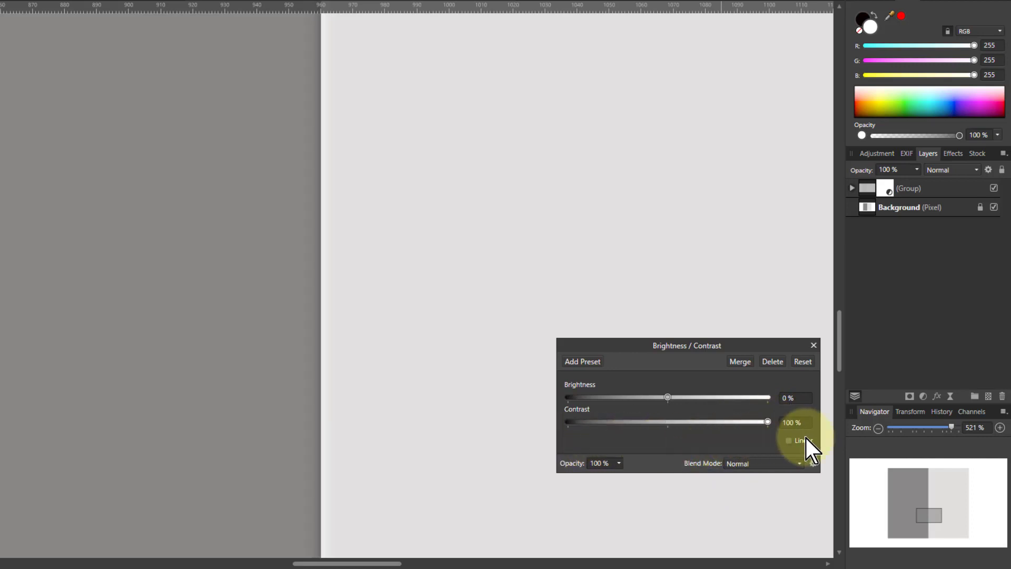
{"action": "left_click_drag", "start_coordinate": [579, 448], "coordinate": [670, 444]}
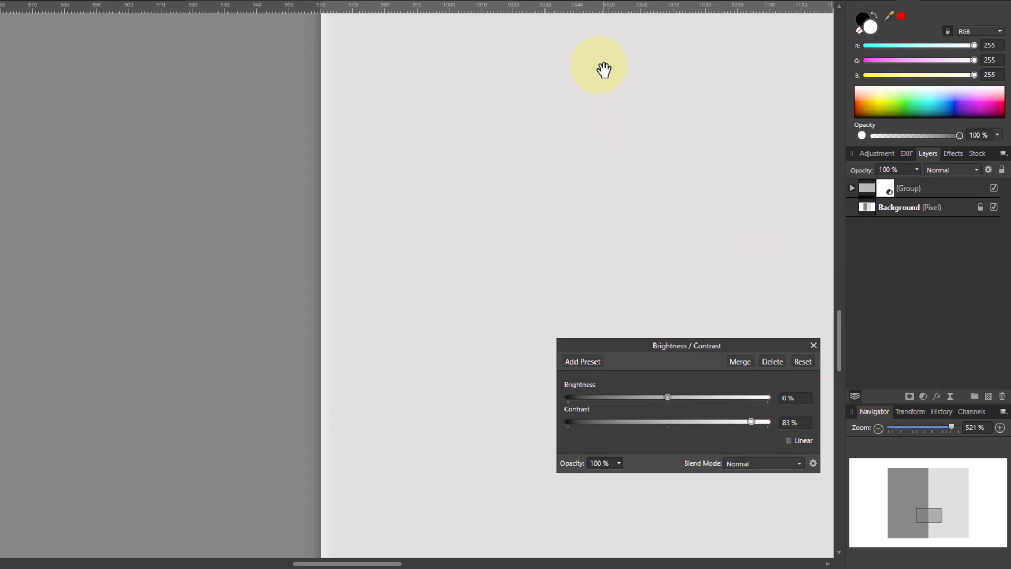
- Switch to the before.jpg sign photo, fit it in view, and duplicate the Background twice
{"action": "left_click", "coordinate": [620, 10]}
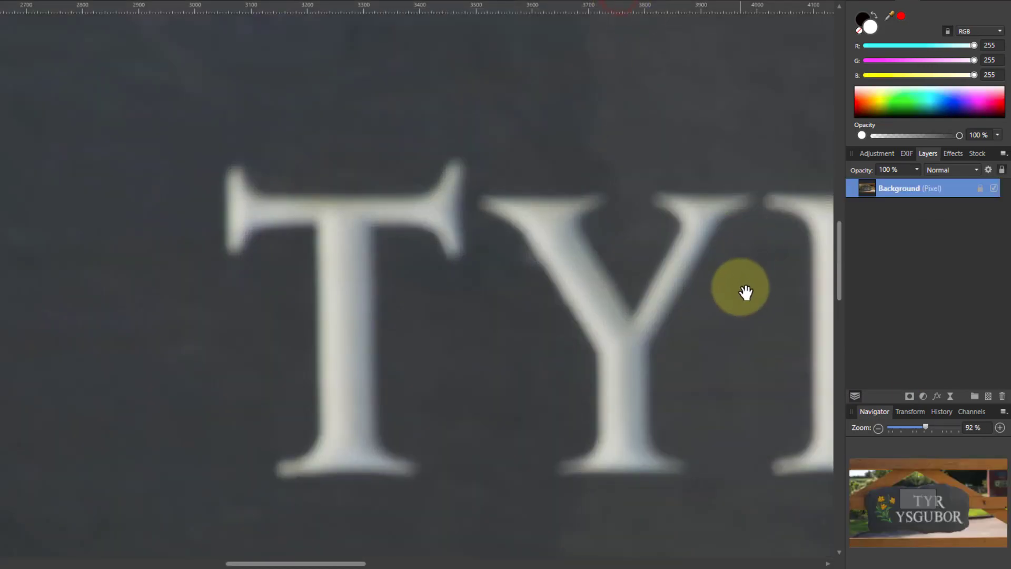
{"action": "key", "text": "ctrl+0"}
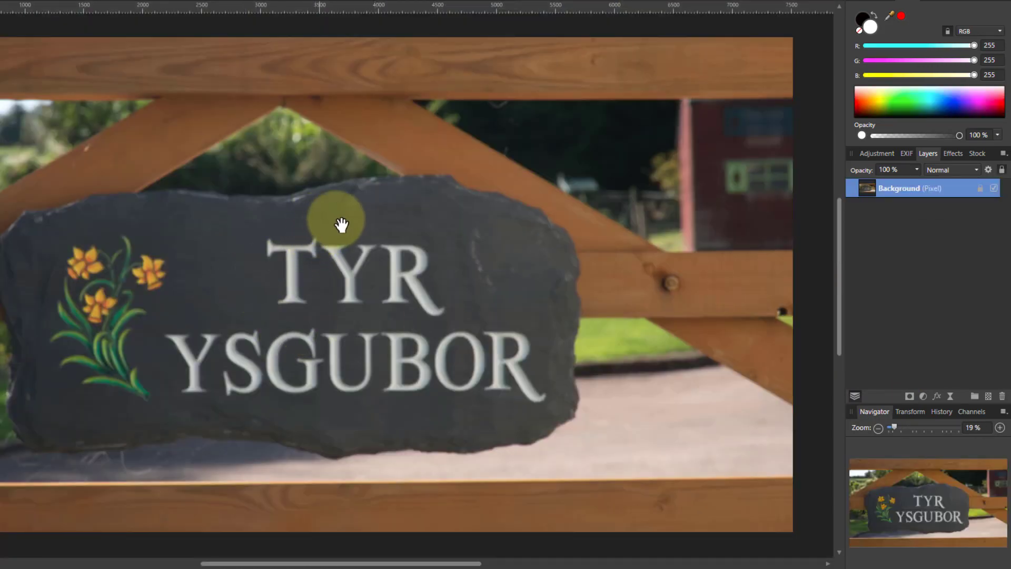
{"action": "scroll", "coordinate": [339, 220], "scroll_direction": "up", "scroll_amount": 3}
{"action": "scroll", "coordinate": [203, 368], "scroll_direction": "up", "scroll_amount": 5}
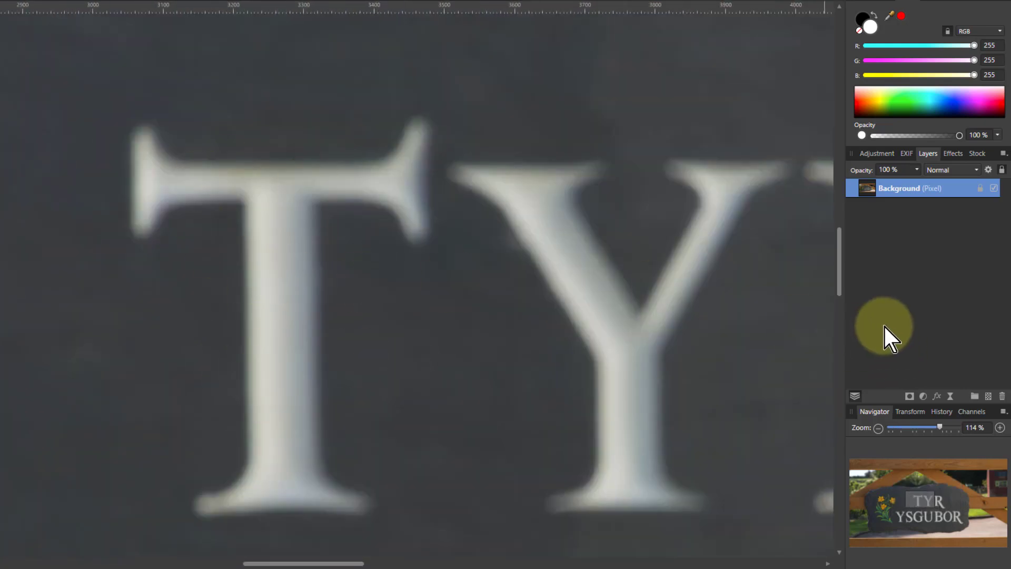
{"action": "key", "text": "ctrl+j"}
{"action": "key", "text": "ctrl+j"}
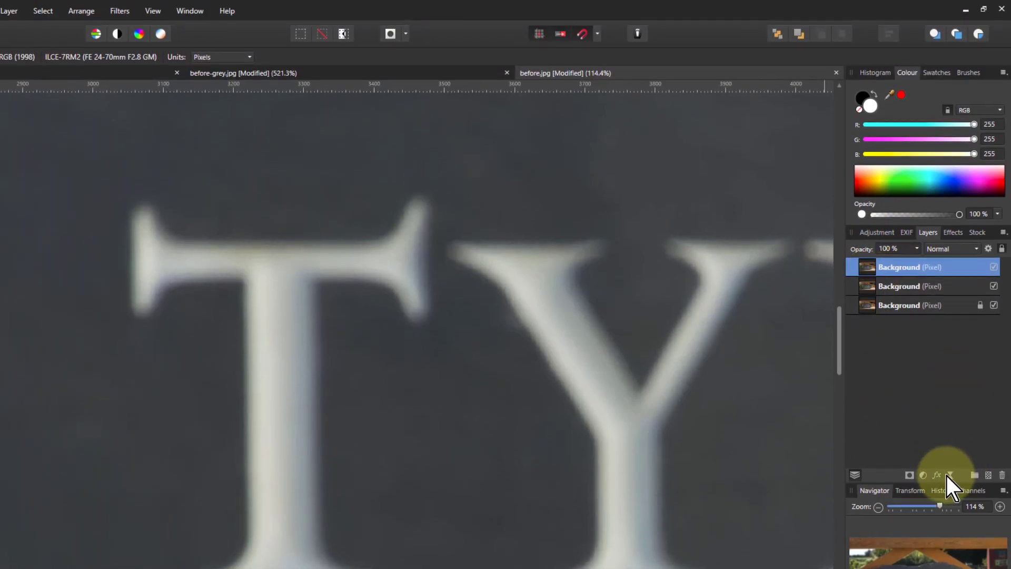
{"action": "left_click", "coordinate": [950, 476]}
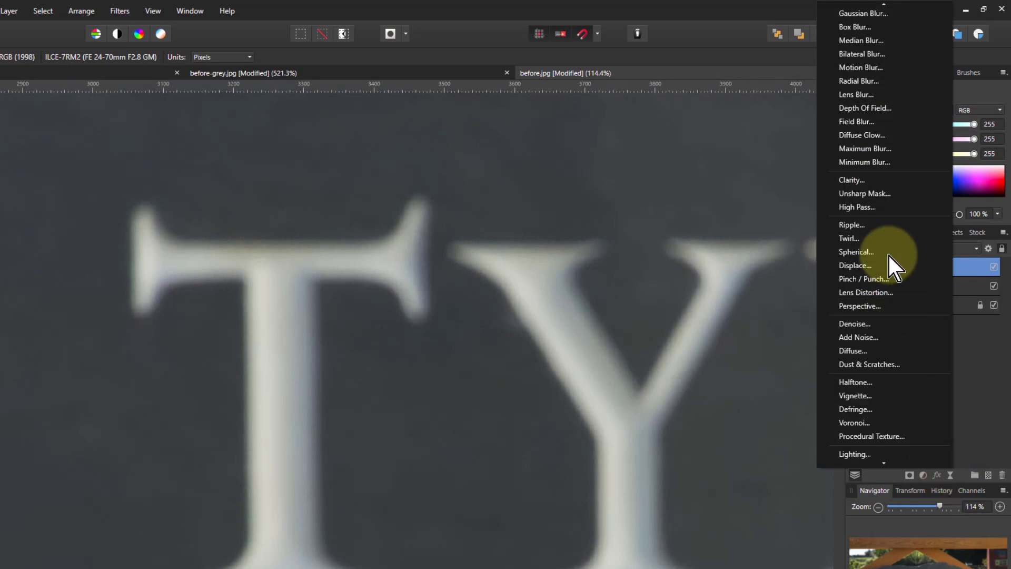
- Add a live Gaussian Blur with Preserve Alpha to the top copy, raising its radius to 12.9 px
{"action": "left_click", "coordinate": [850, 15]}
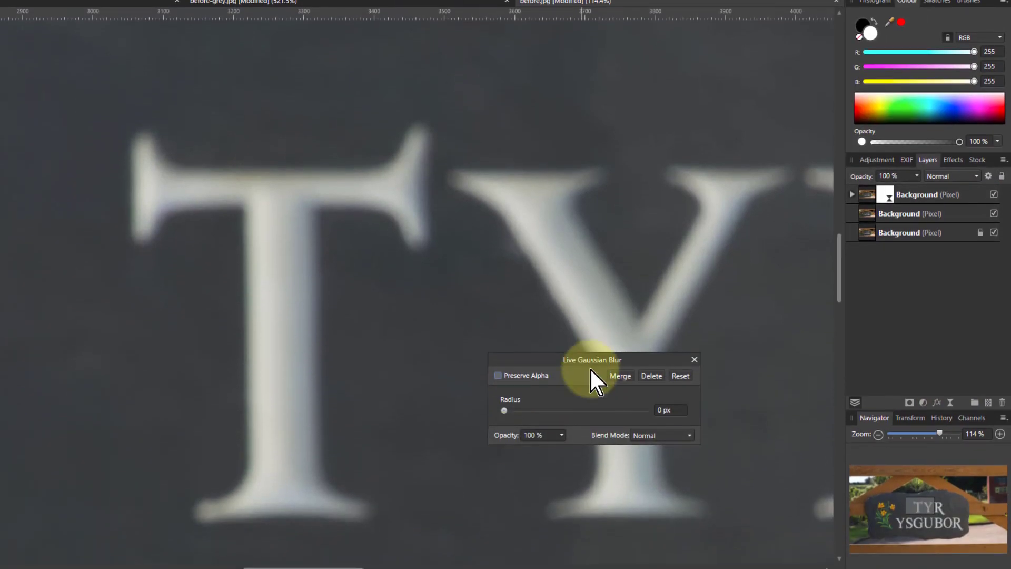
{"action": "left_click", "coordinate": [498, 375]}
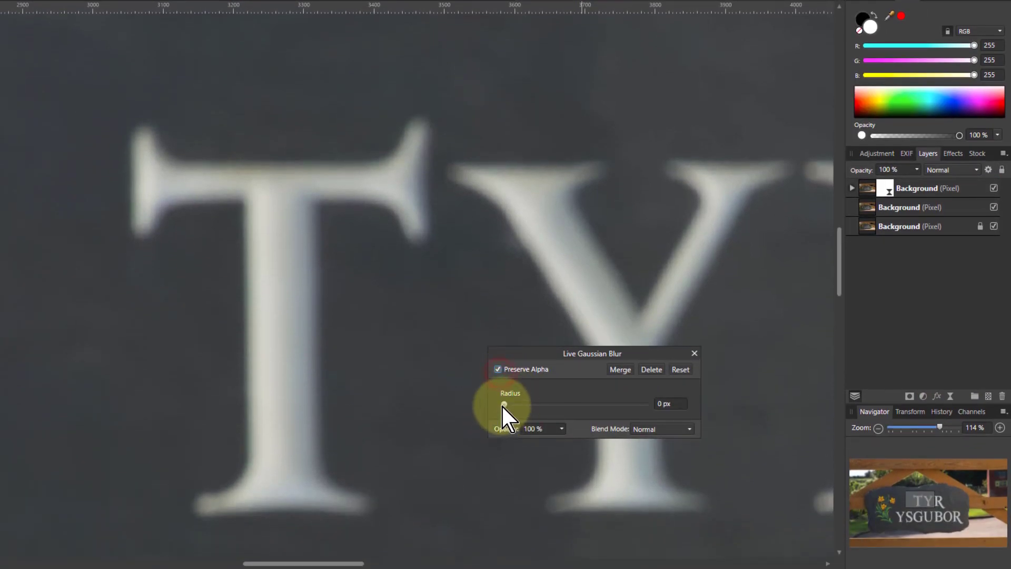
{"action": "left_click_drag", "start_coordinate": [504, 406], "coordinate": [570, 405]}
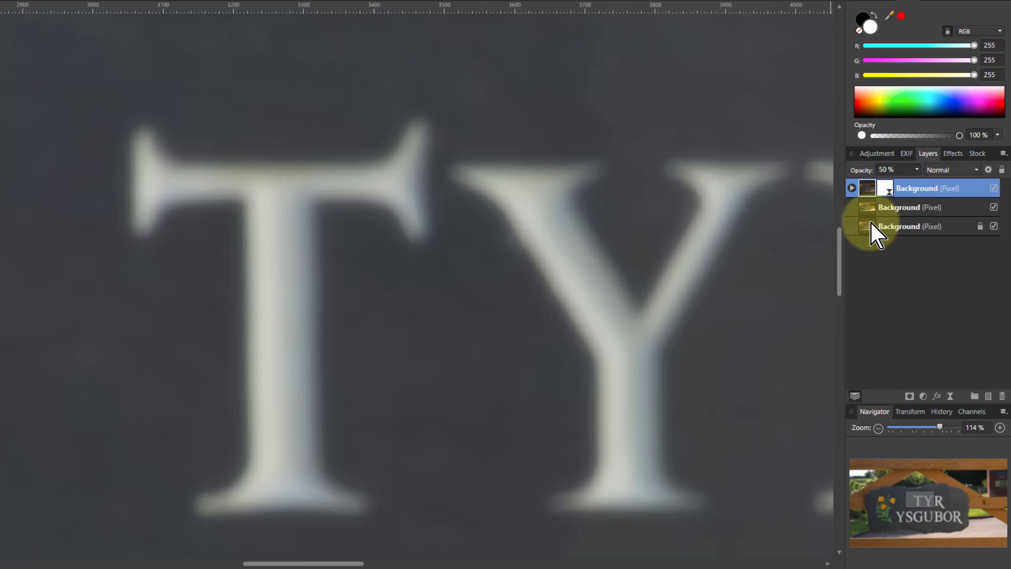
- Invert the blurred top copy, group it with the middle copy, and blend the group in Overlay
{"action": "key", "text": "ctrl+i"}
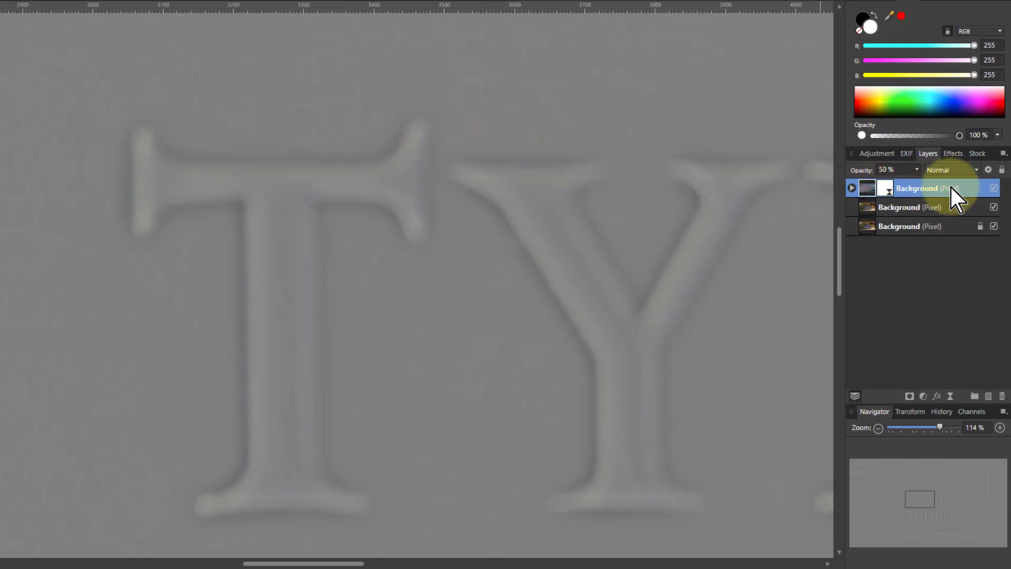
{"action": "left_click", "coordinate": [869, 210], "text": "ctrl"}
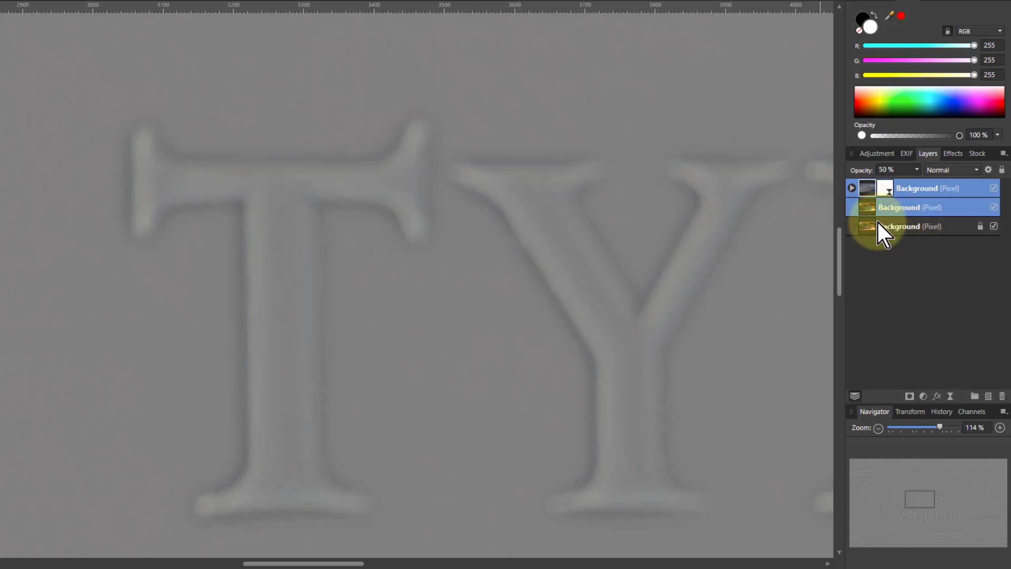
{"action": "key", "text": "ctrl+g"}
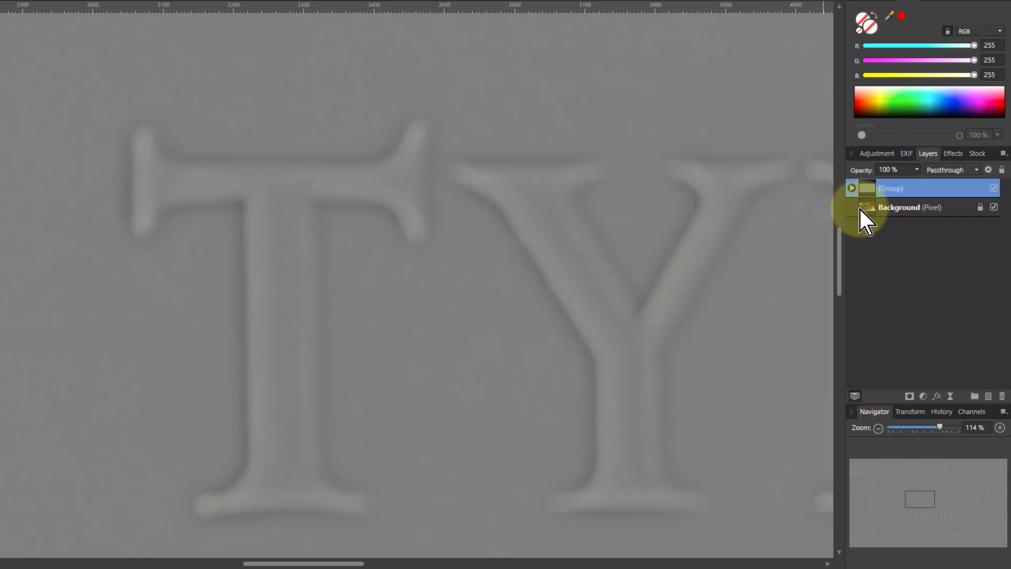
{"action": "left_click", "coordinate": [949, 172]}
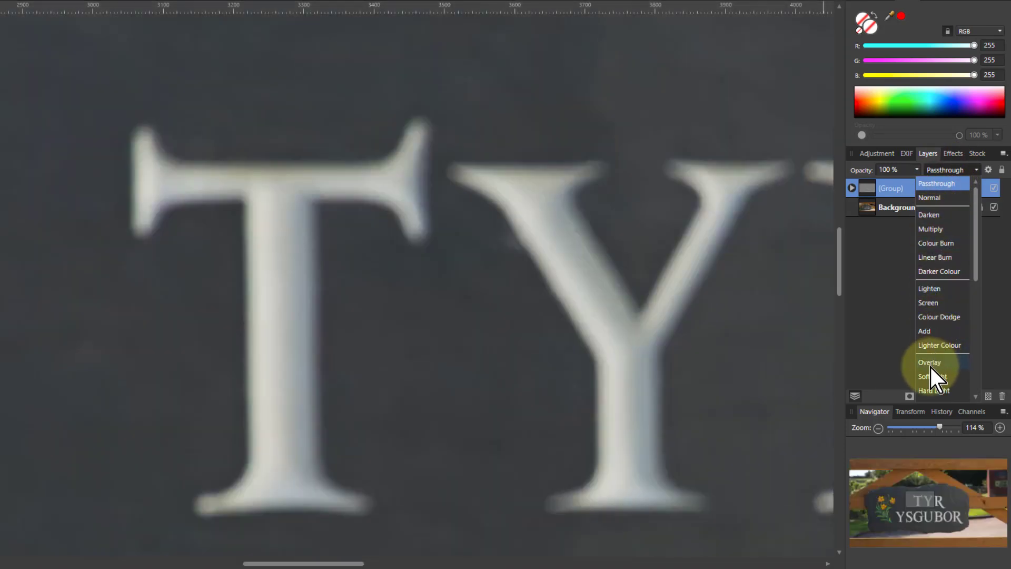
{"action": "left_click", "coordinate": [931, 367]}
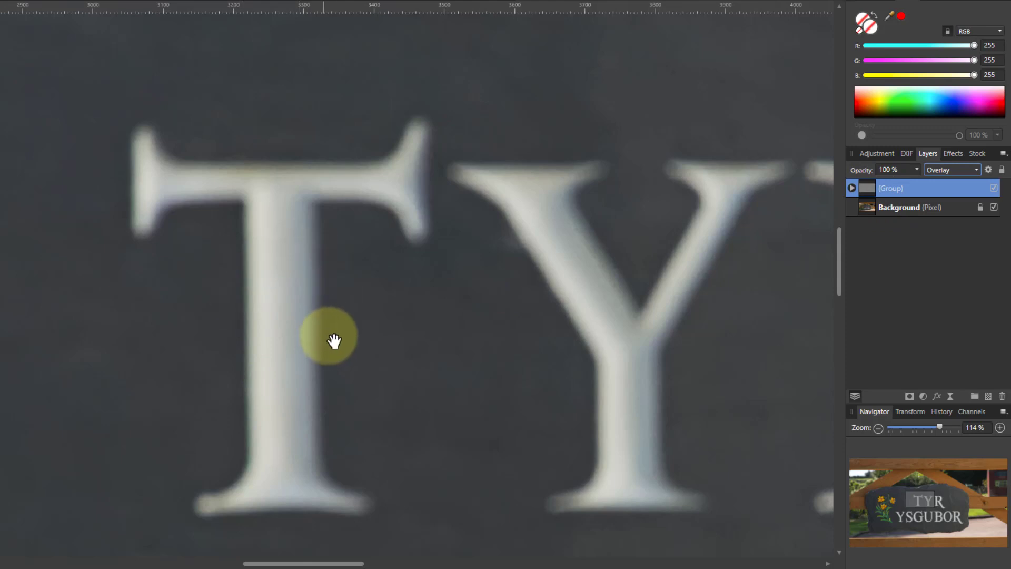
- Add a Curves adjustment, pulling the black and white points inward twice each for a steep curve
{"action": "left_click", "coordinate": [924, 398]}
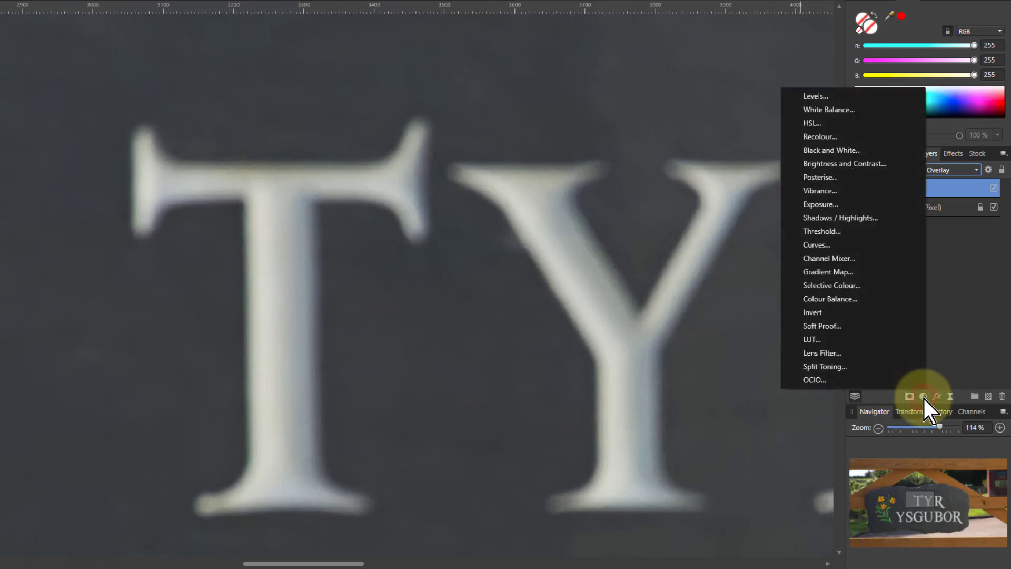
{"action": "left_click", "coordinate": [824, 245]}
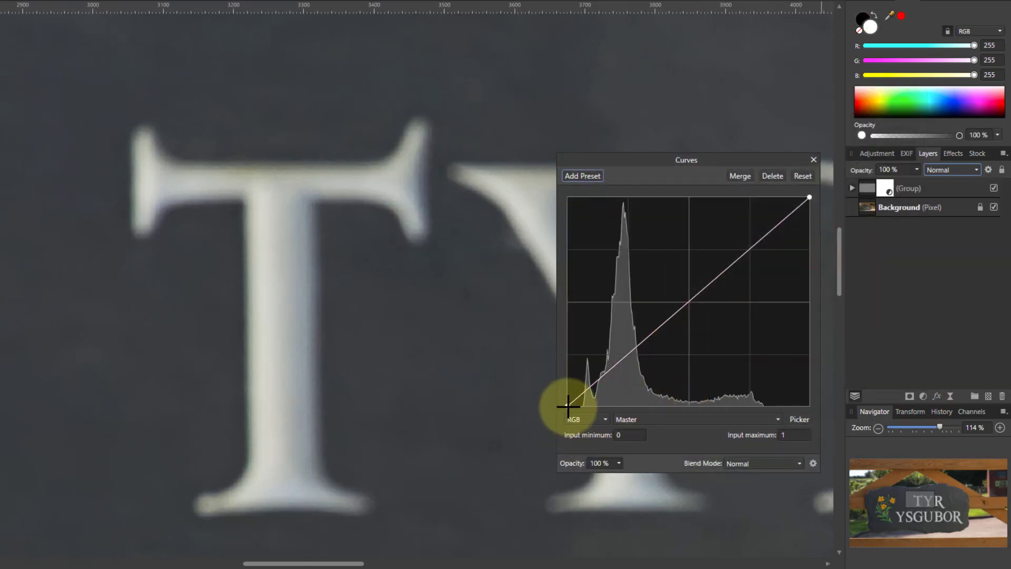
{"action": "left_click_drag", "start_coordinate": [568, 410], "coordinate": [630, 416]}
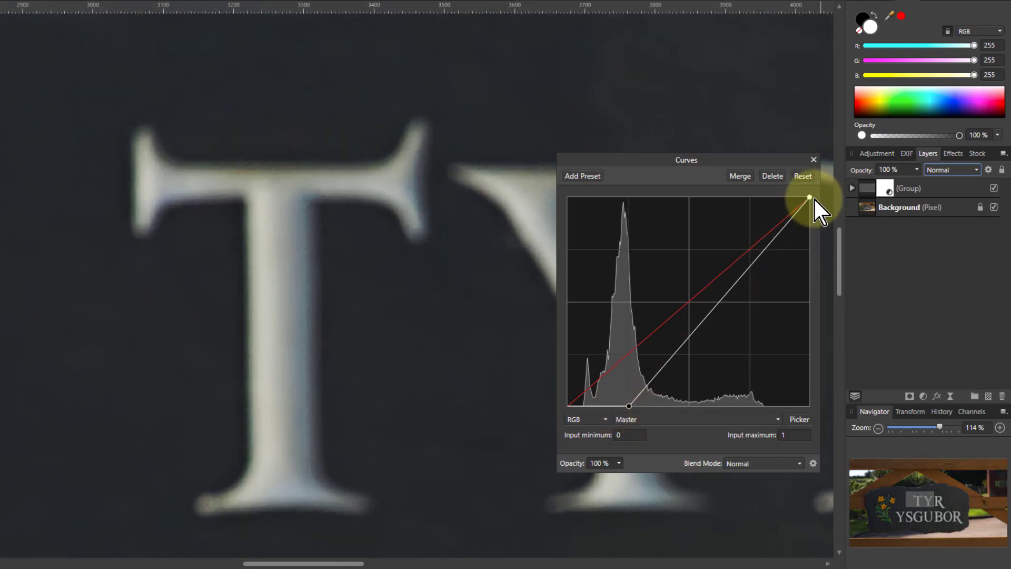
{"action": "left_click_drag", "start_coordinate": [811, 198], "coordinate": [751, 198]}
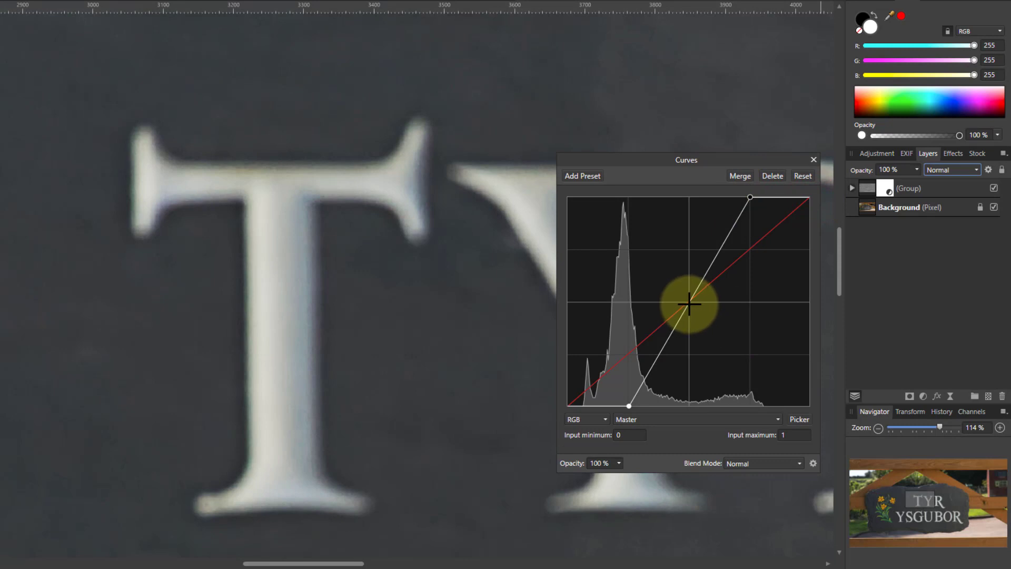
{"action": "left_click_drag", "start_coordinate": [628, 406], "coordinate": [660, 406]}
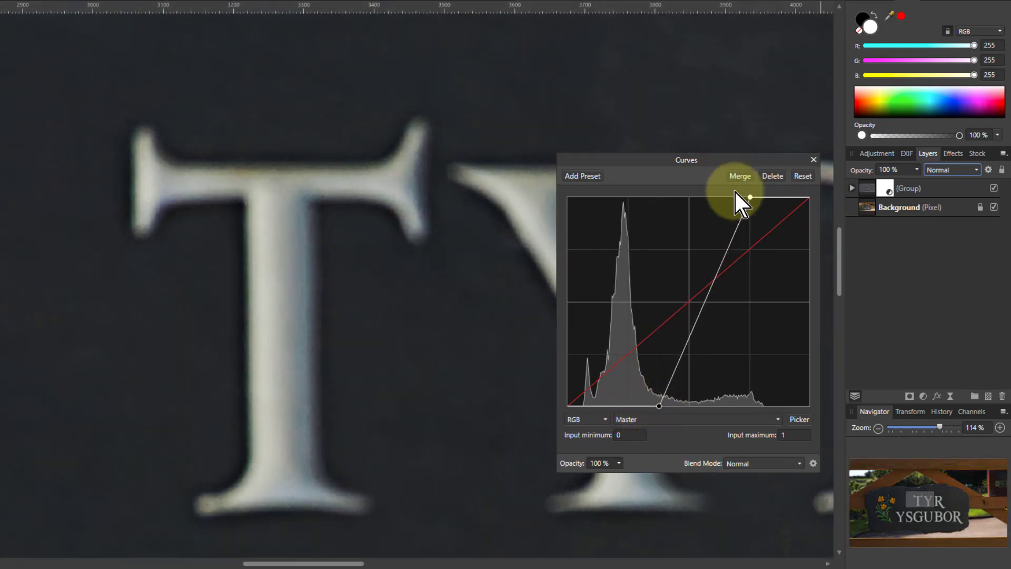
{"action": "left_click_drag", "start_coordinate": [748, 197], "coordinate": [719, 189]}
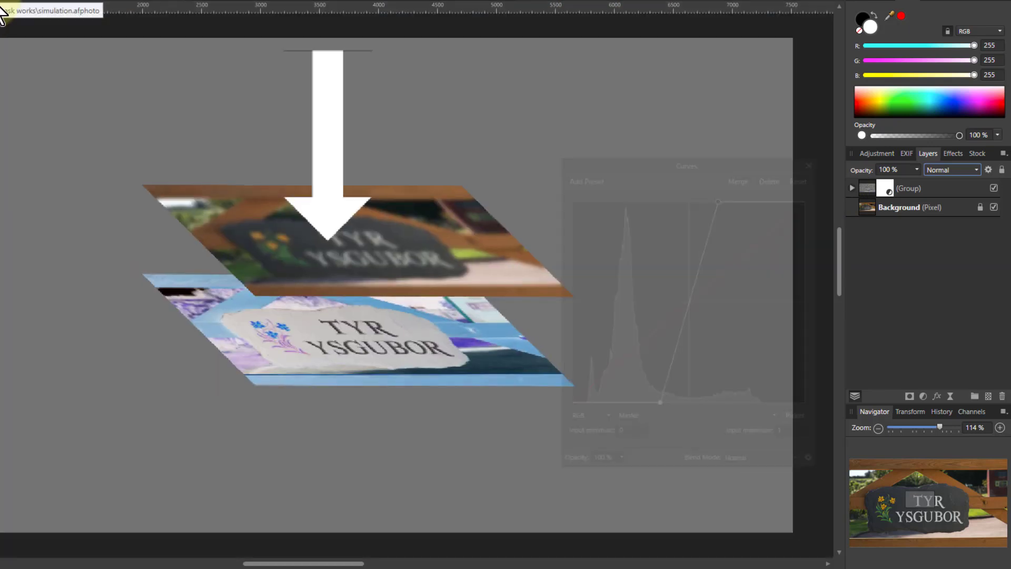
- Hide the illustration (Group), then expand before.jpg's group to reveal Curves, blurred copy and Gaussian Blur
{"action": "left_click", "coordinate": [994, 188]}
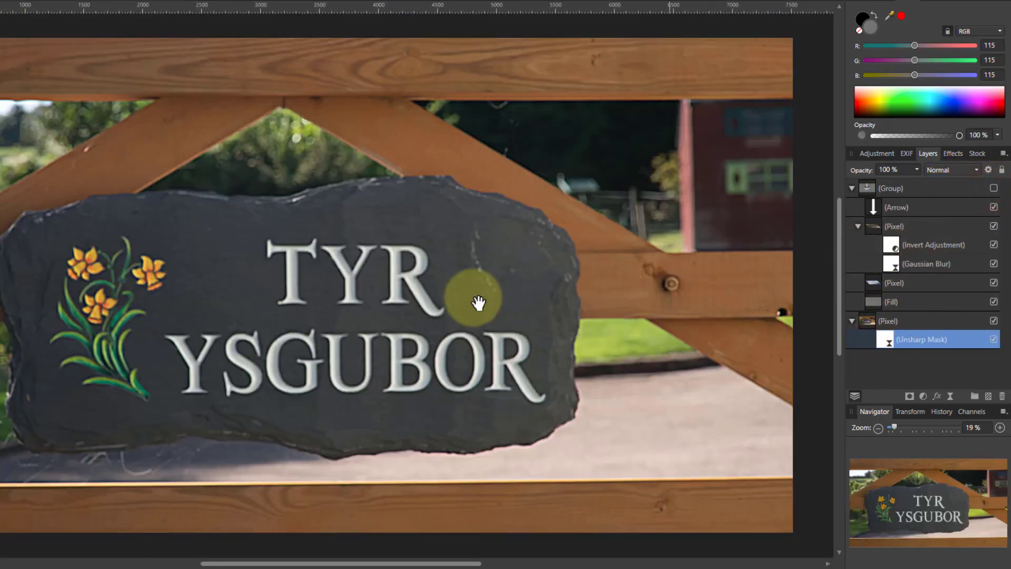
{"action": "scroll", "coordinate": [274, 263], "scroll_direction": "up", "scroll_amount": 5}
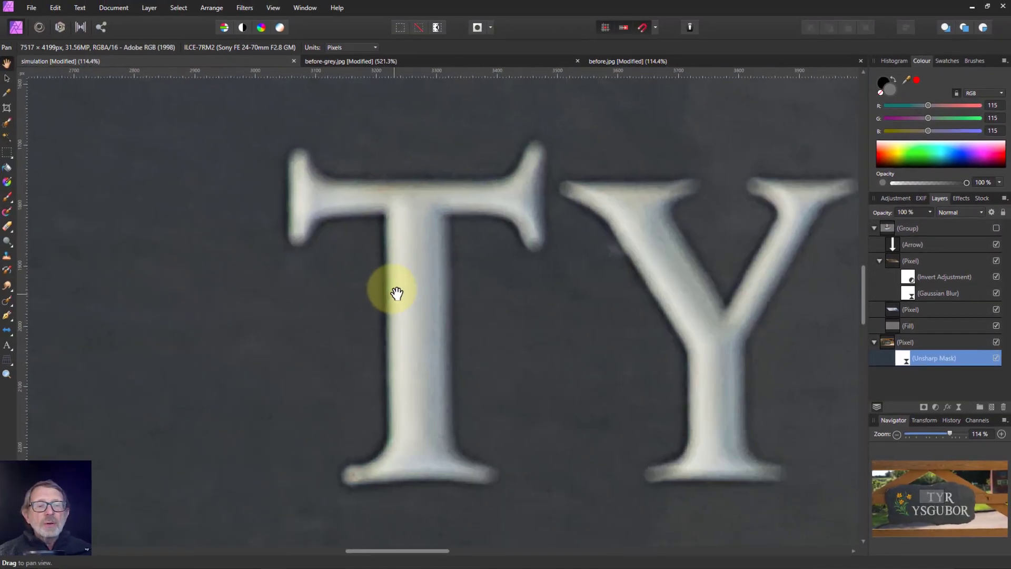
{"action": "scroll", "coordinate": [400, 289], "scroll_direction": "up", "scroll_amount": 2}
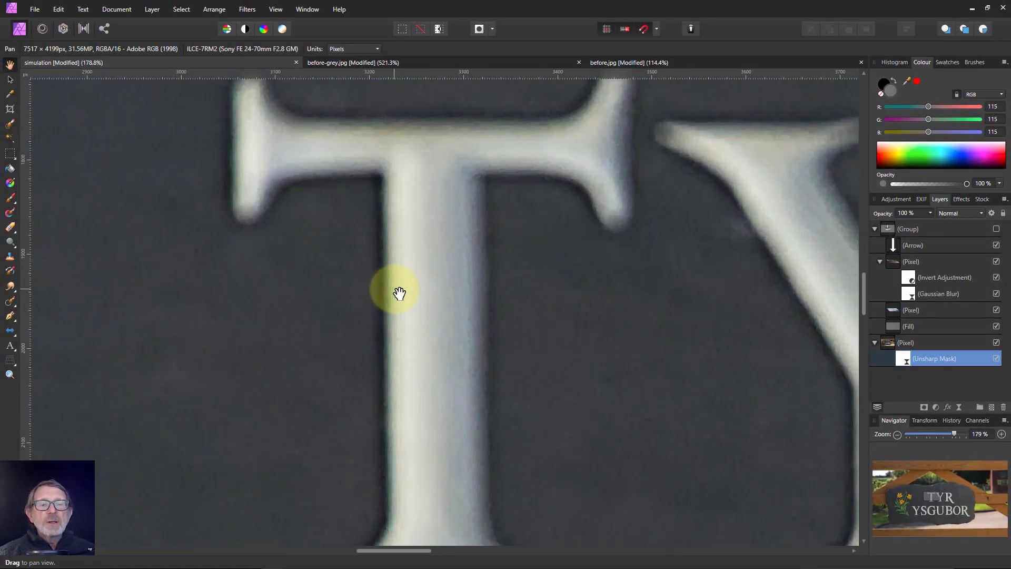
{"action": "scroll", "coordinate": [399, 289], "scroll_direction": "down", "scroll_amount": 2}
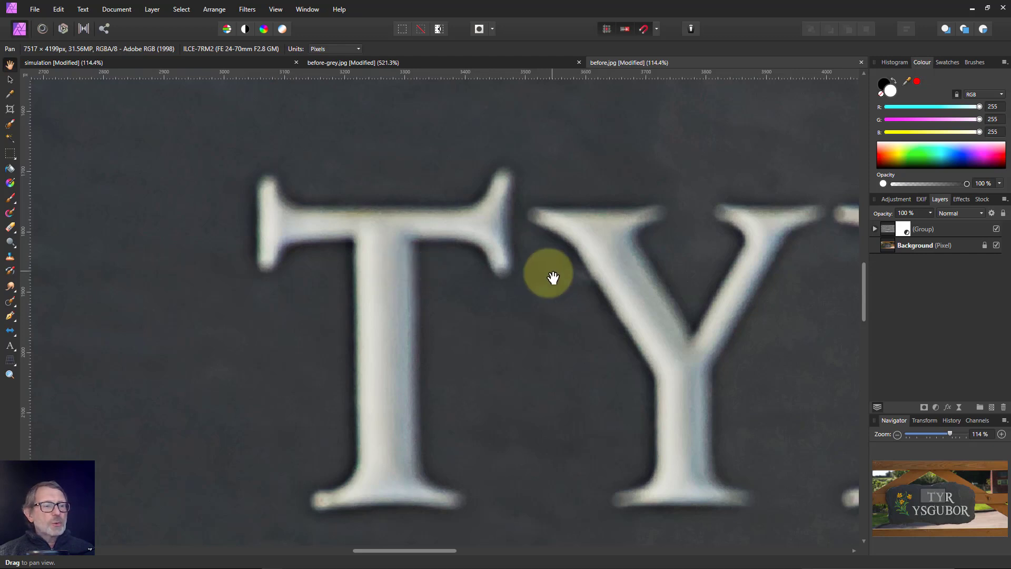
{"action": "left_click", "coordinate": [875, 230]}
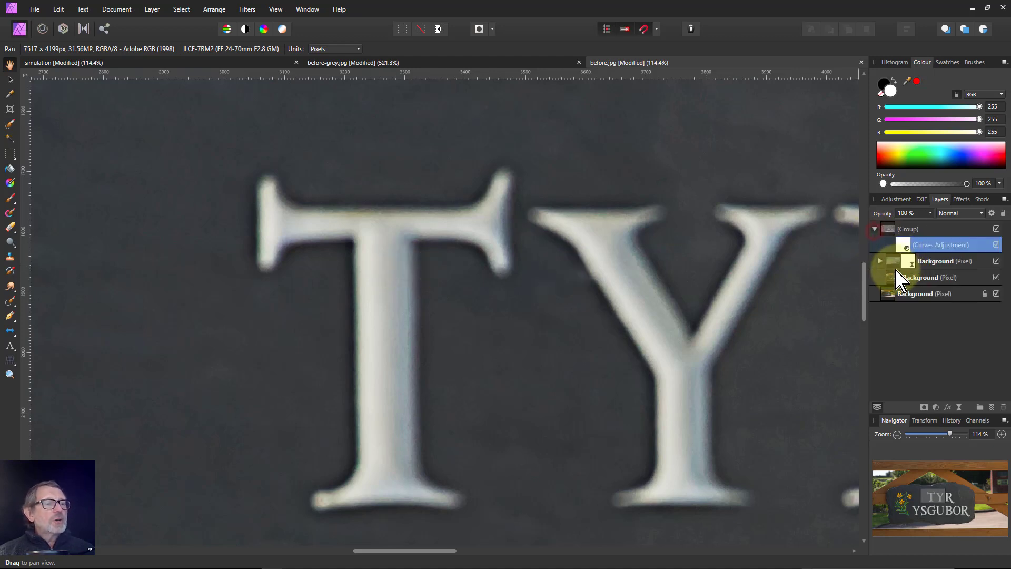
{"action": "left_click", "coordinate": [880, 261]}
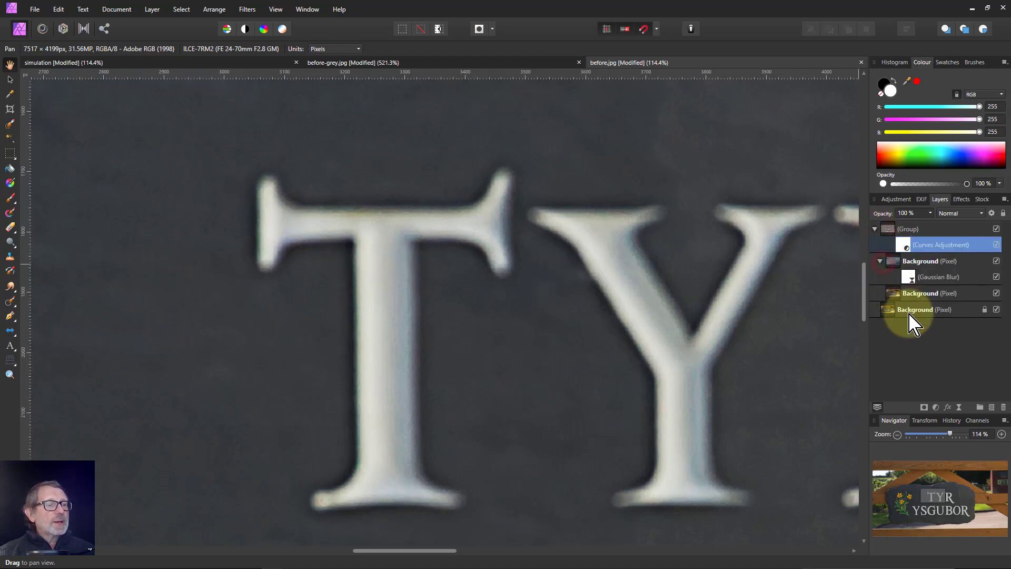